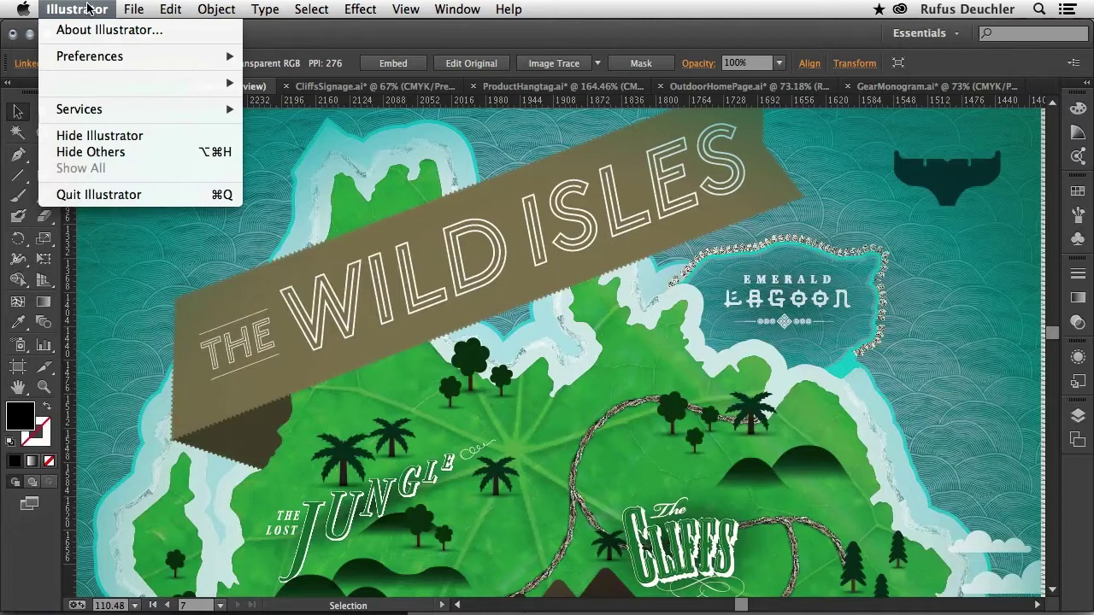
mouse_move(94, 57)
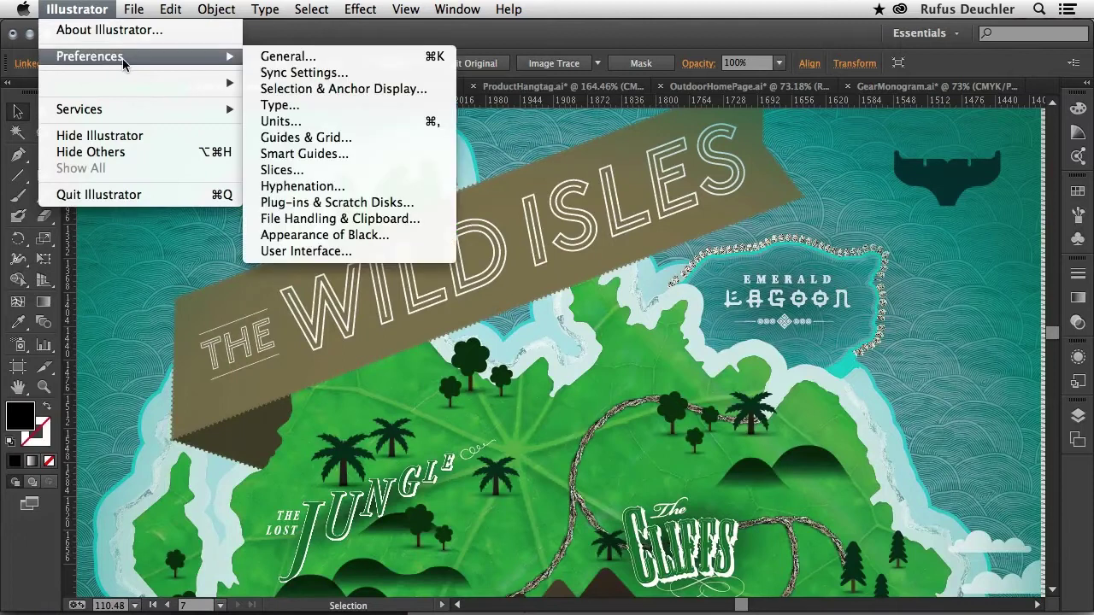
left_click(366, 75)
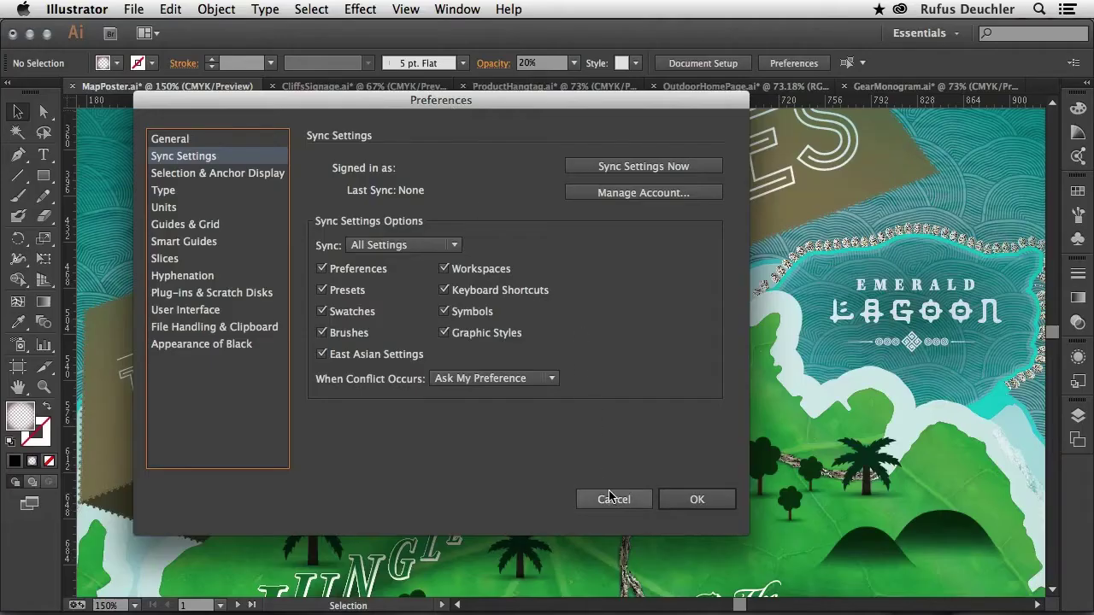
left_click(612, 501)
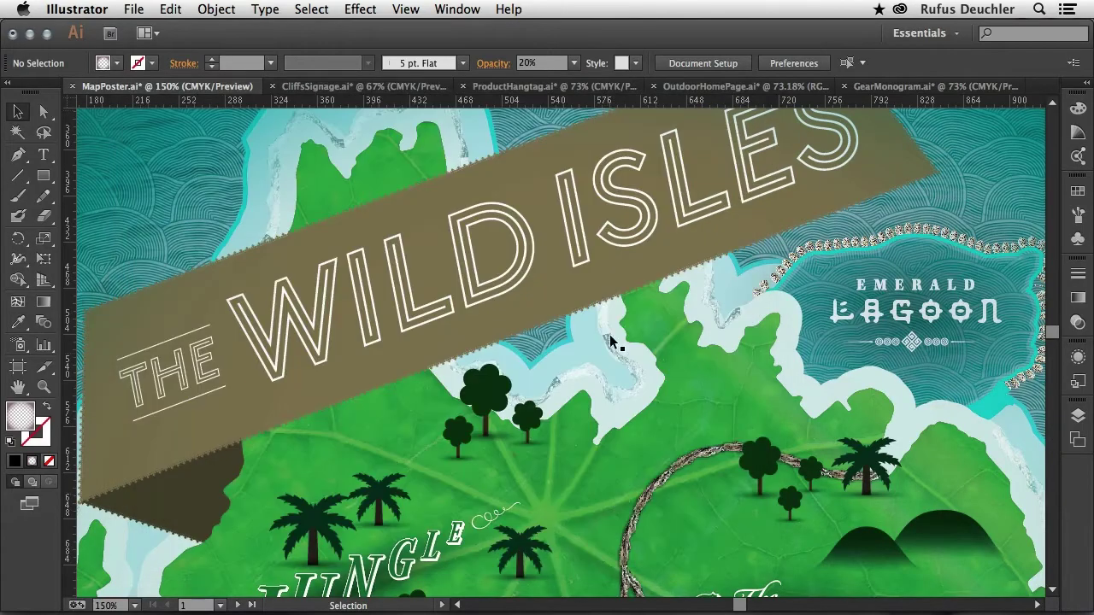
Switch to CliffsSignage, activate the Touch Type Tool and select the second F of CLIFFS.
left_click(327, 94)
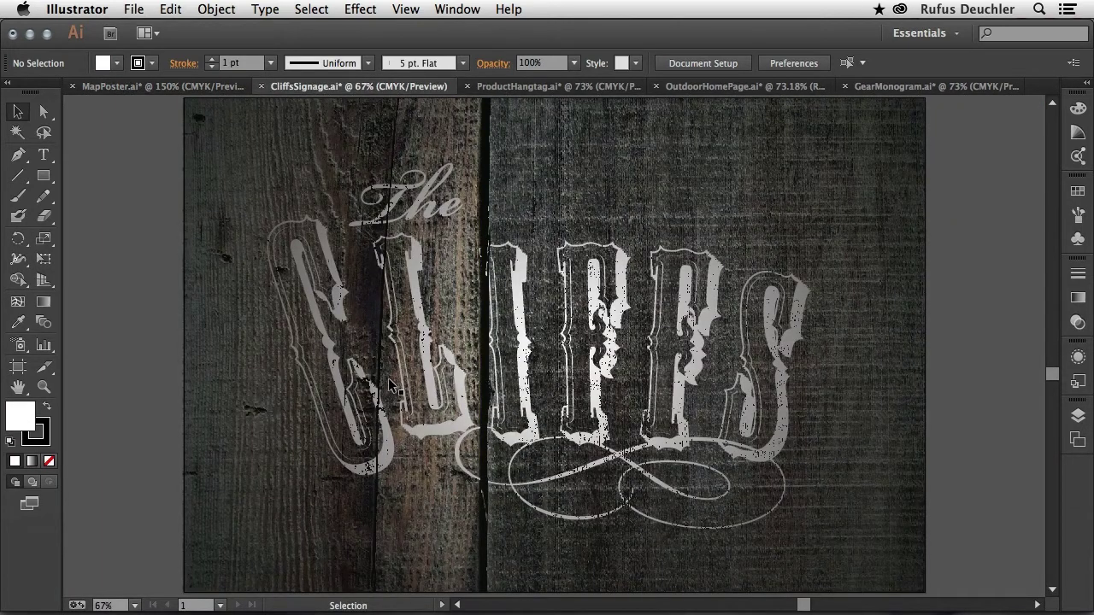
left_click(44, 154)
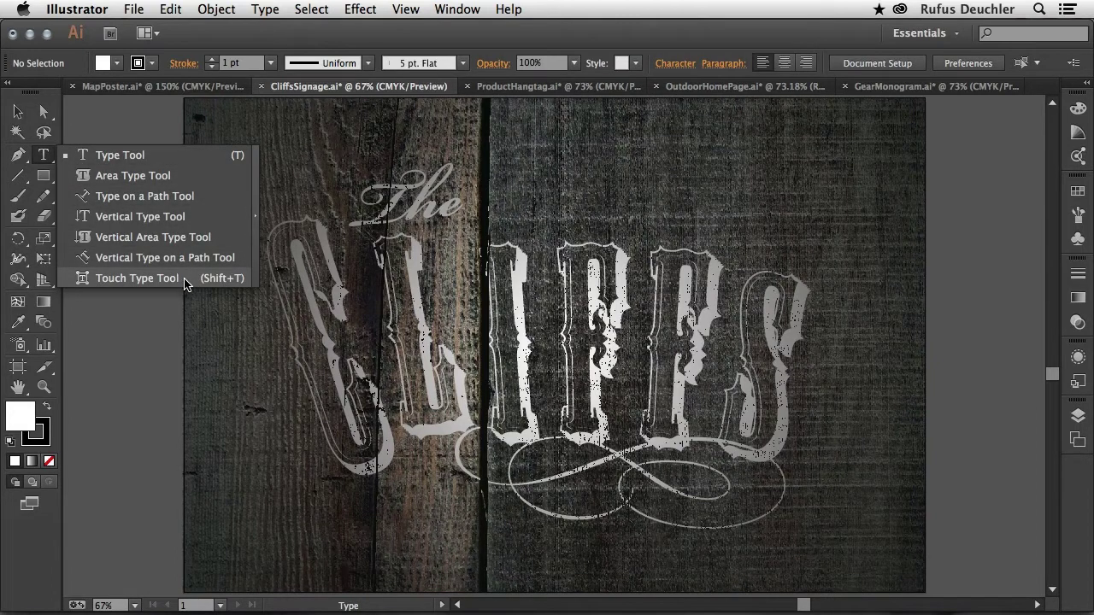
left_click(187, 282)
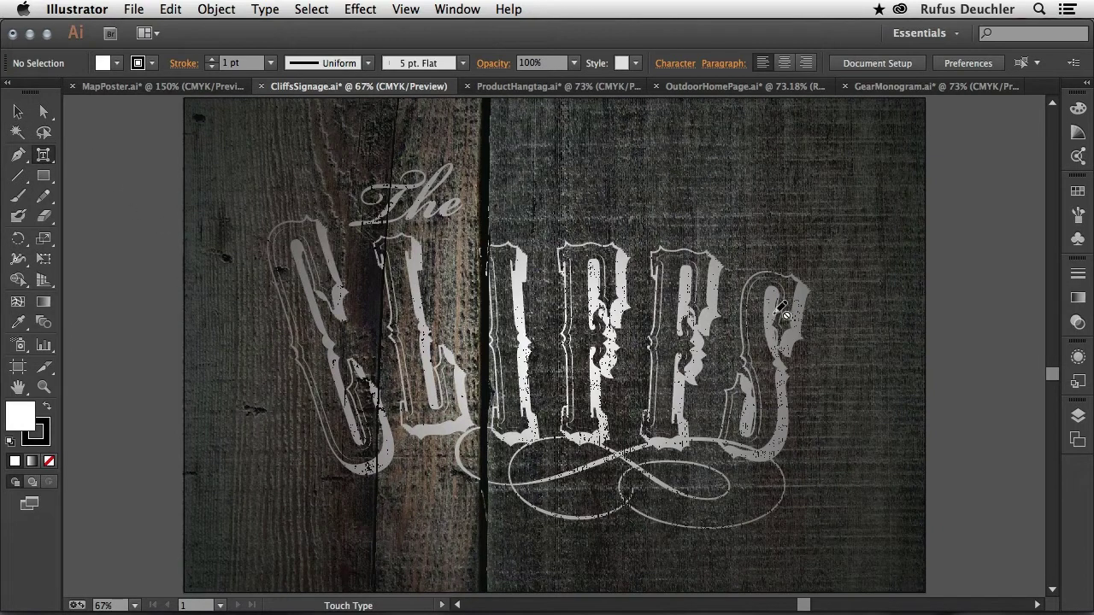
left_click(1078, 415)
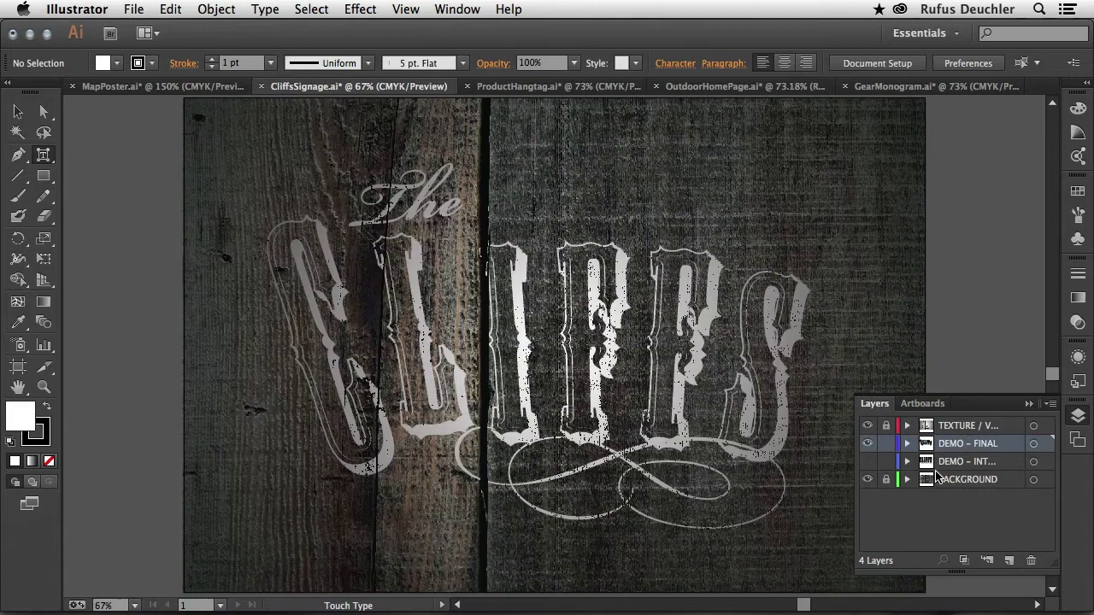
left_click(684, 359)
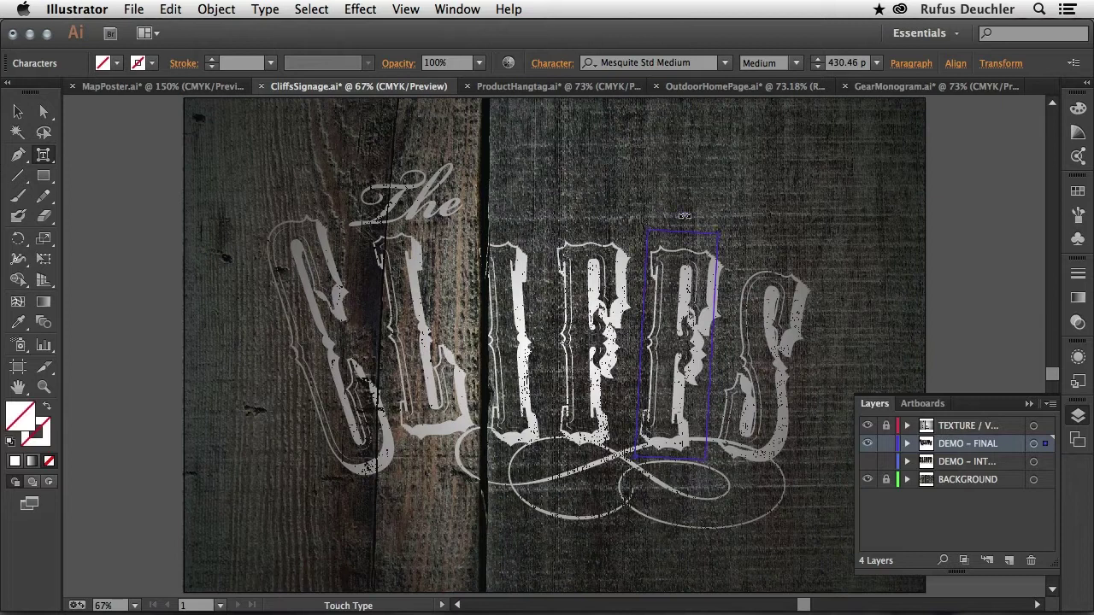
Tilt the second F, nudge it down and stretch it taller, then deselect it.
left_click_drag(684, 215, 755, 187)
left_click_drag(669, 339, 666, 364)
left_click_drag(642, 212, 642, 181)
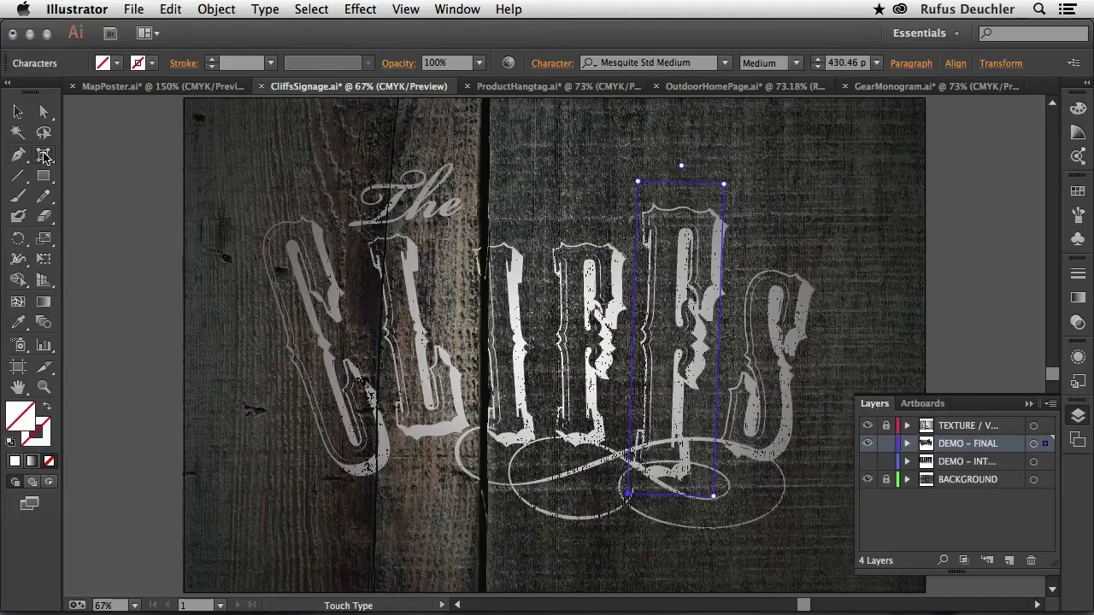
key("super+shift+a")
With the Type Tool, replace C with B and I with U so the sign reads BLUFFS.
left_click_drag(44, 156, 85, 159)
double_click(318, 352)
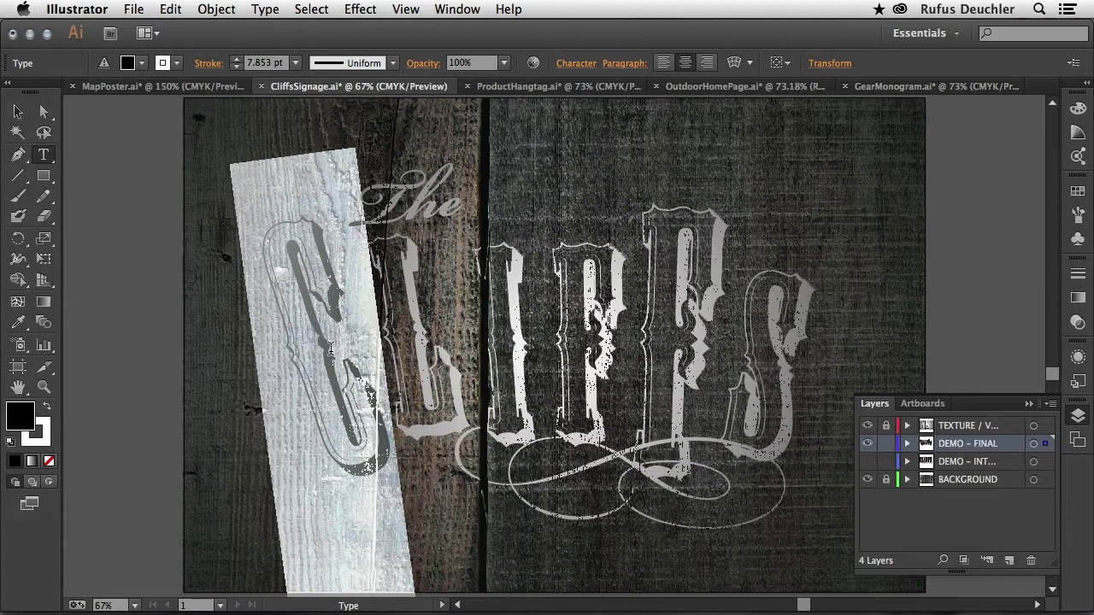
left_click(658, 327)
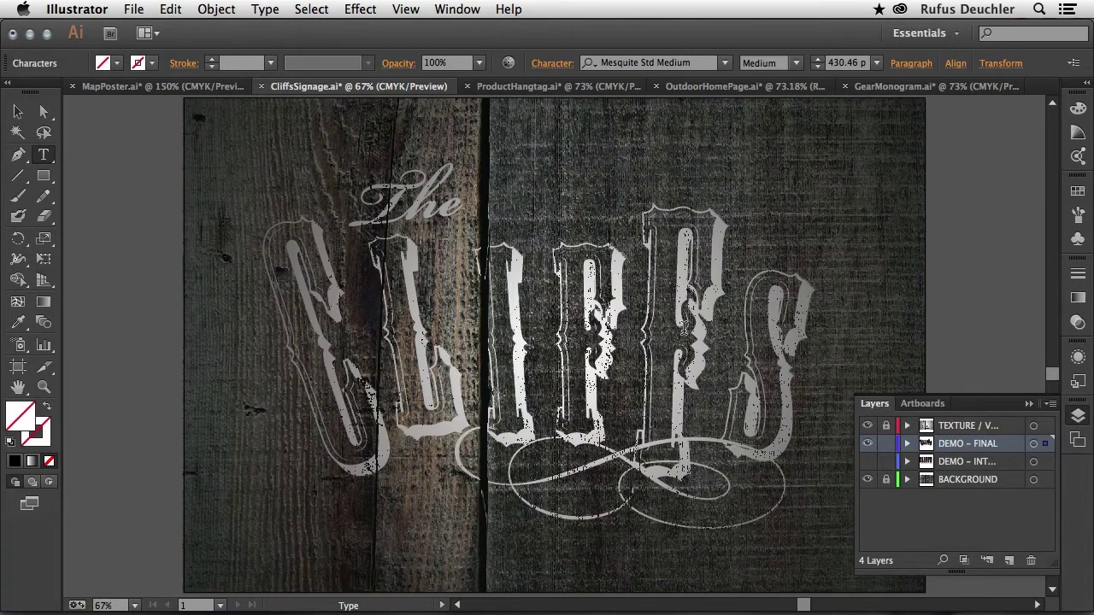
double_click(699, 376)
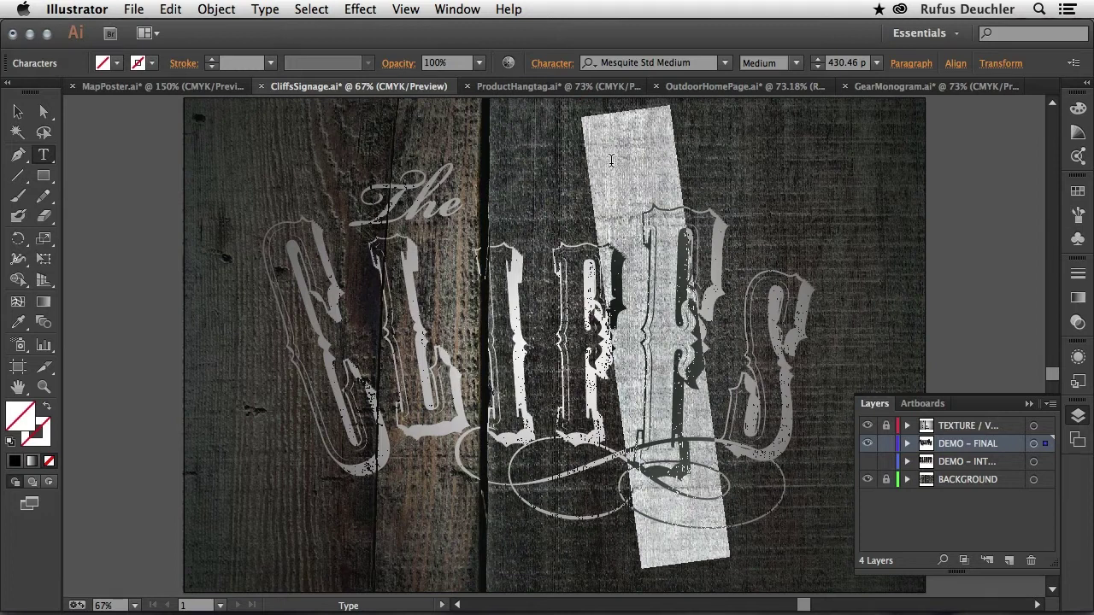
left_click(325, 373)
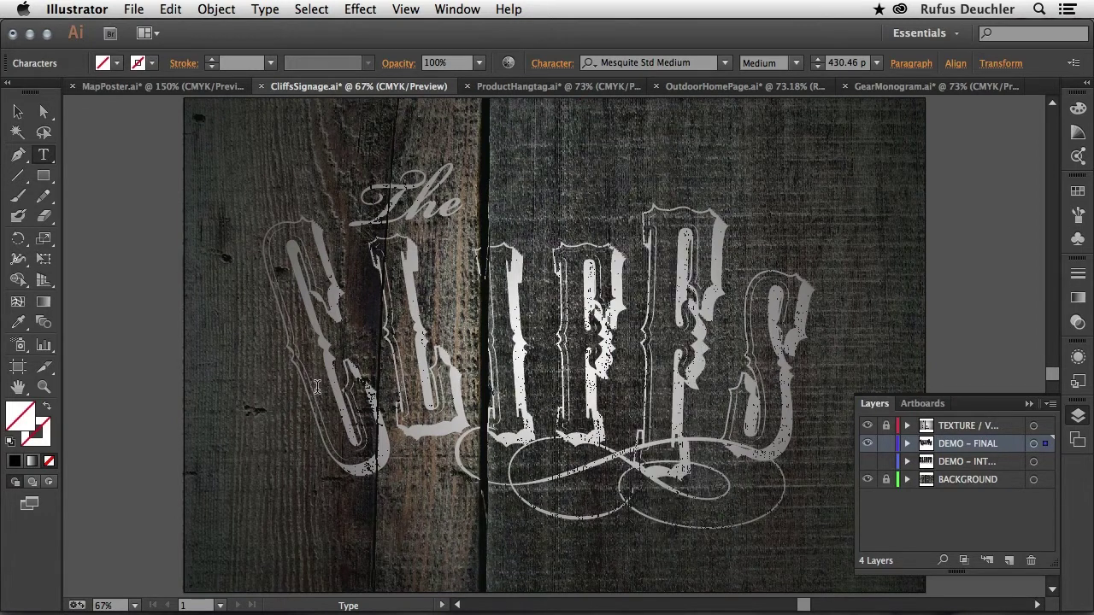
double_click(329, 371)
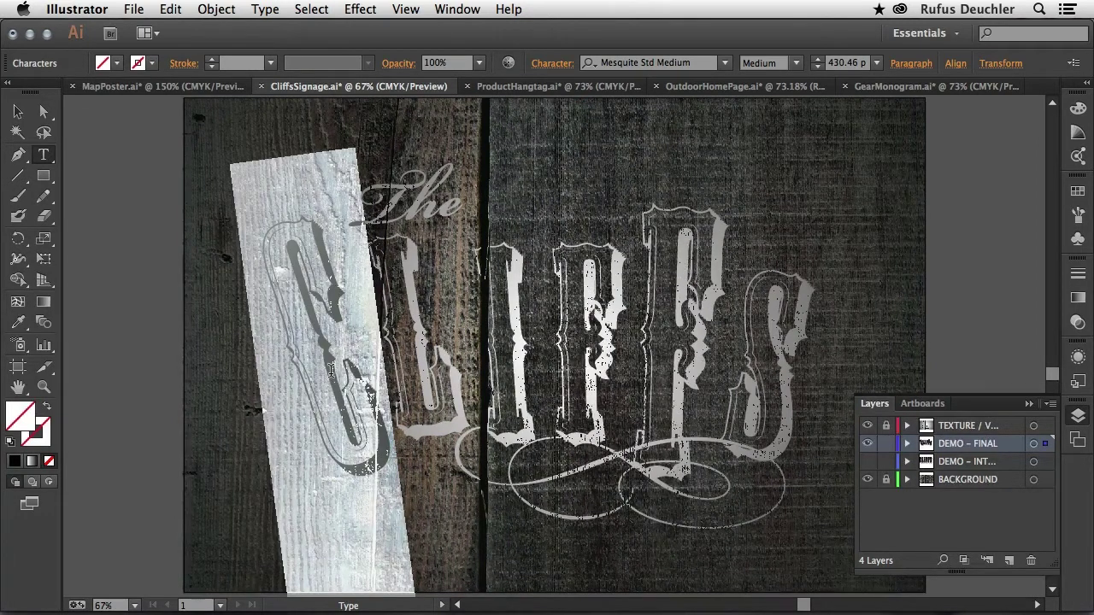
type("B")
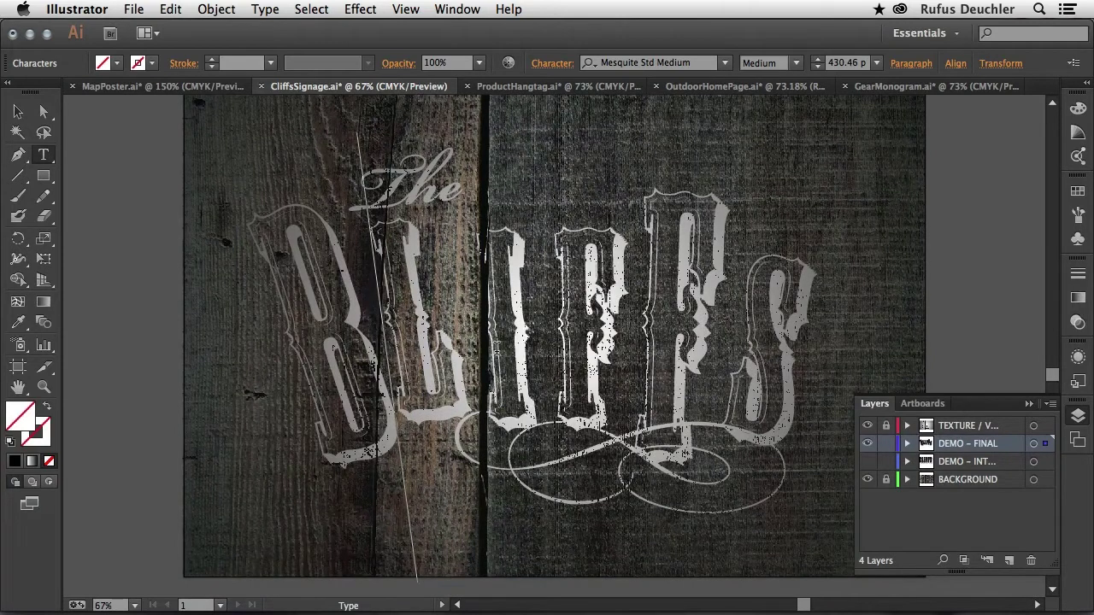
double_click(516, 347)
type("U")
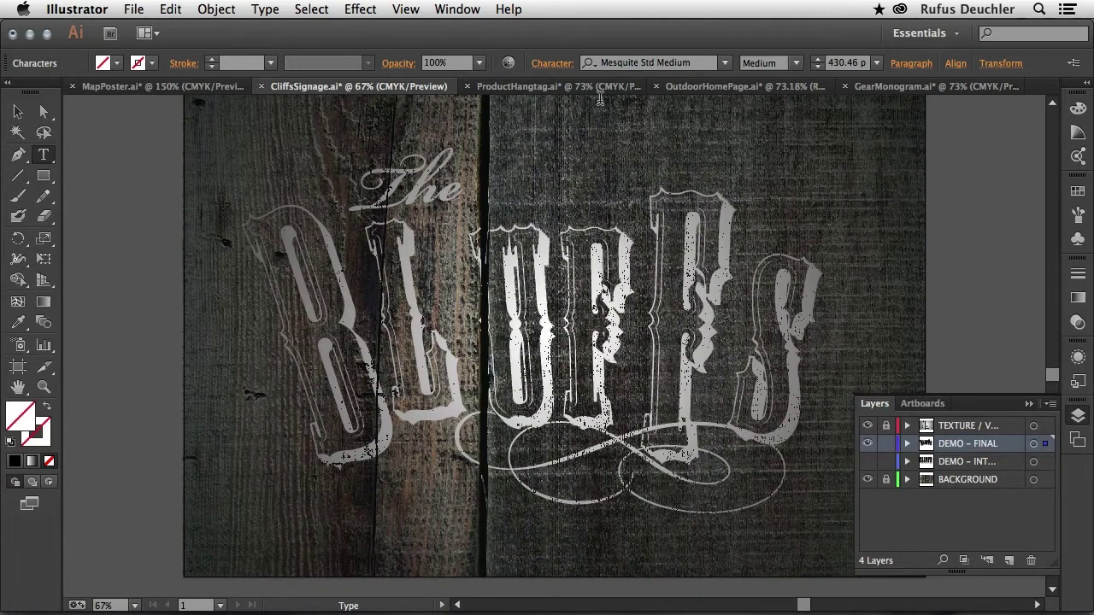
Switch to ProductHangtag, zoom in on the hang tag, and select the hang tag group.
left_click(556, 88)
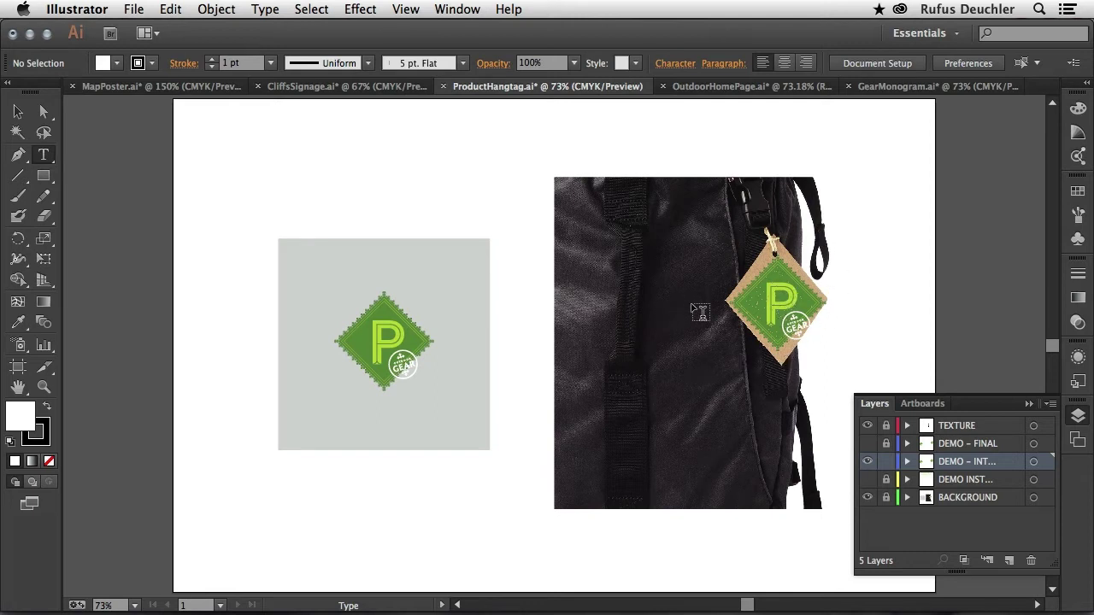
left_click(44, 386)
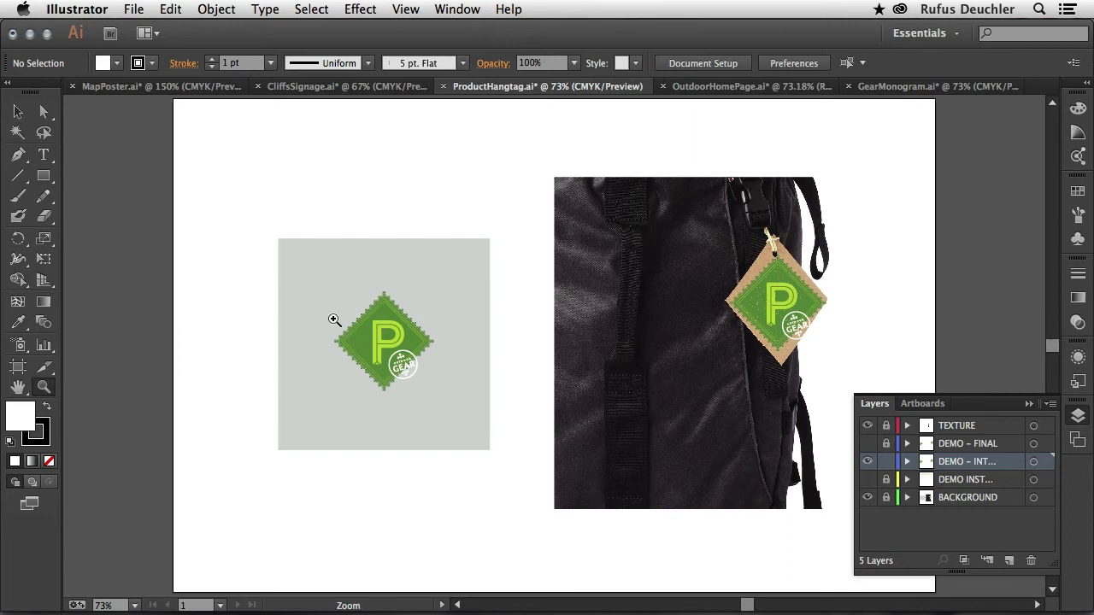
left_click_drag(677, 193, 921, 405)
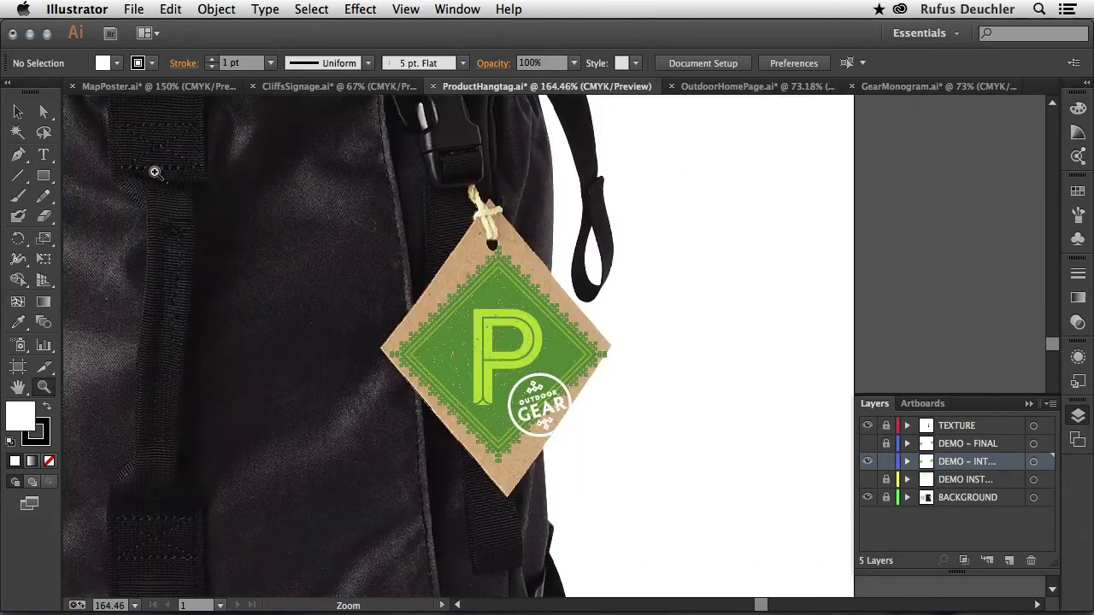
left_click(17, 114)
left_click(516, 333)
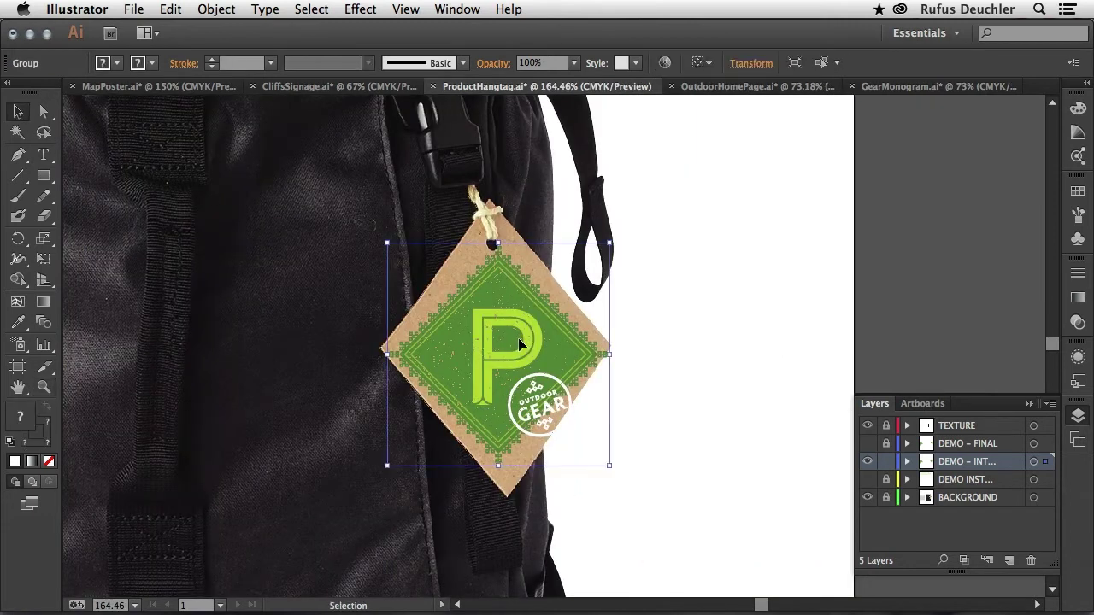
Enlarge the hang tag proportionally with Free Transform's Constrain option, then turn Constrain off.
left_click(45, 262)
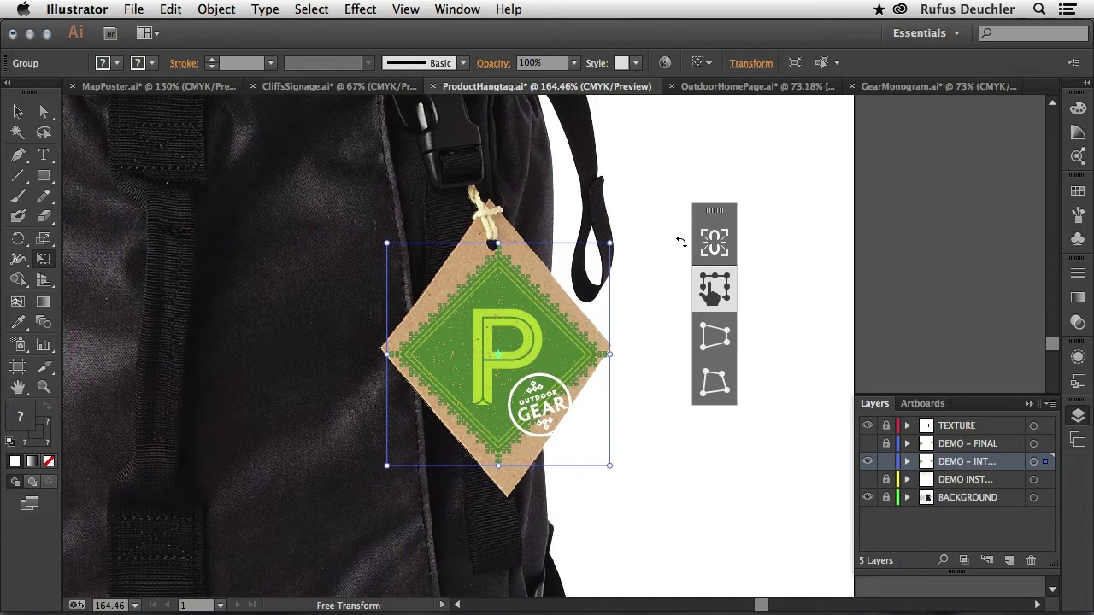
left_click(715, 243)
mouse_move(610, 244)
left_mouse_down()
mouse_move(635, 210)
mouse_move(630, 200)
mouse_move(614, 235)
mouse_move(648, 196)
mouse_move(612, 241)
left_mouse_up()
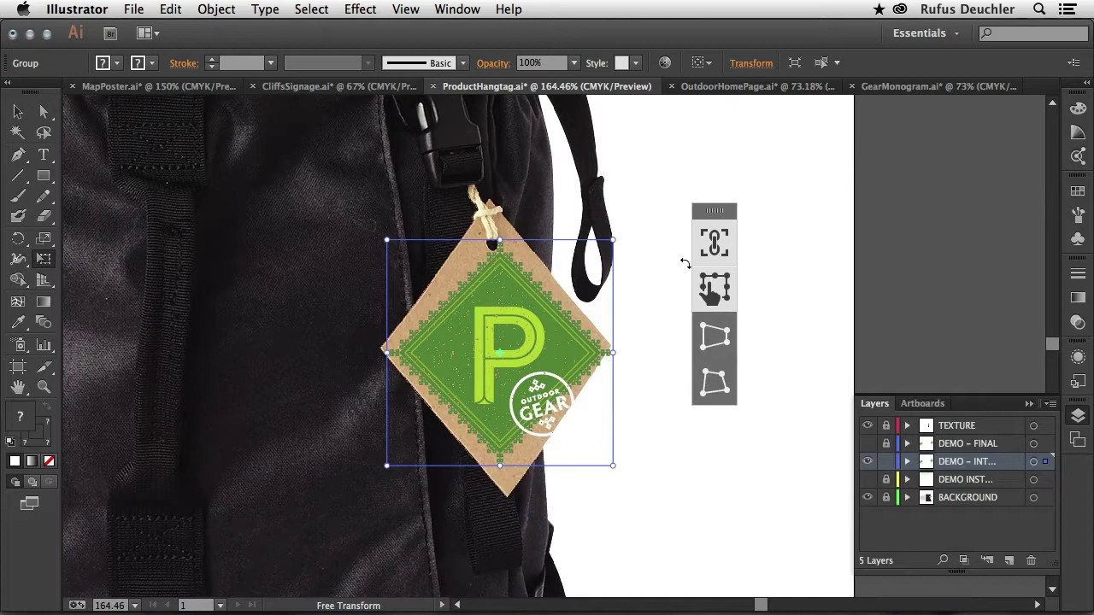
key("shift")
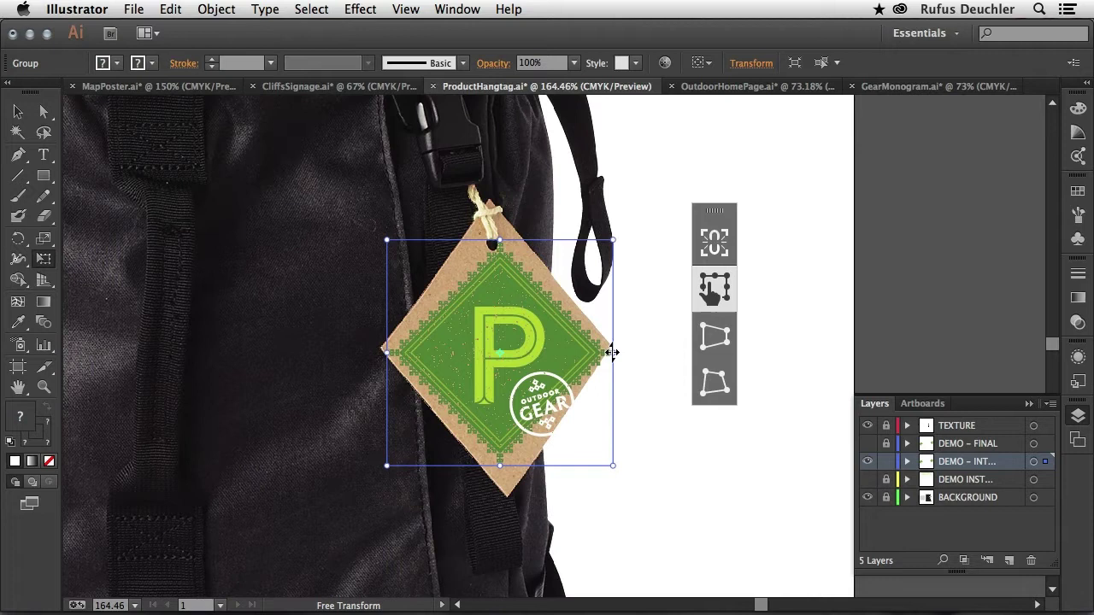
Squeeze the hang tag narrower and skew its edges with Free Transform.
left_click_drag(612, 352, 578, 351)
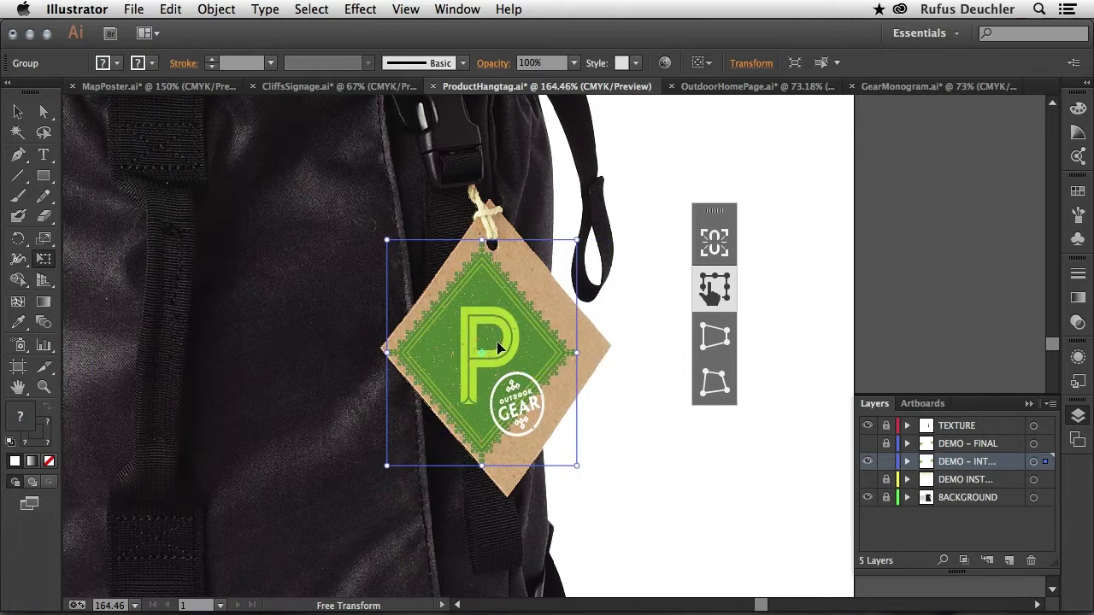
left_click_drag(479, 238, 486, 260)
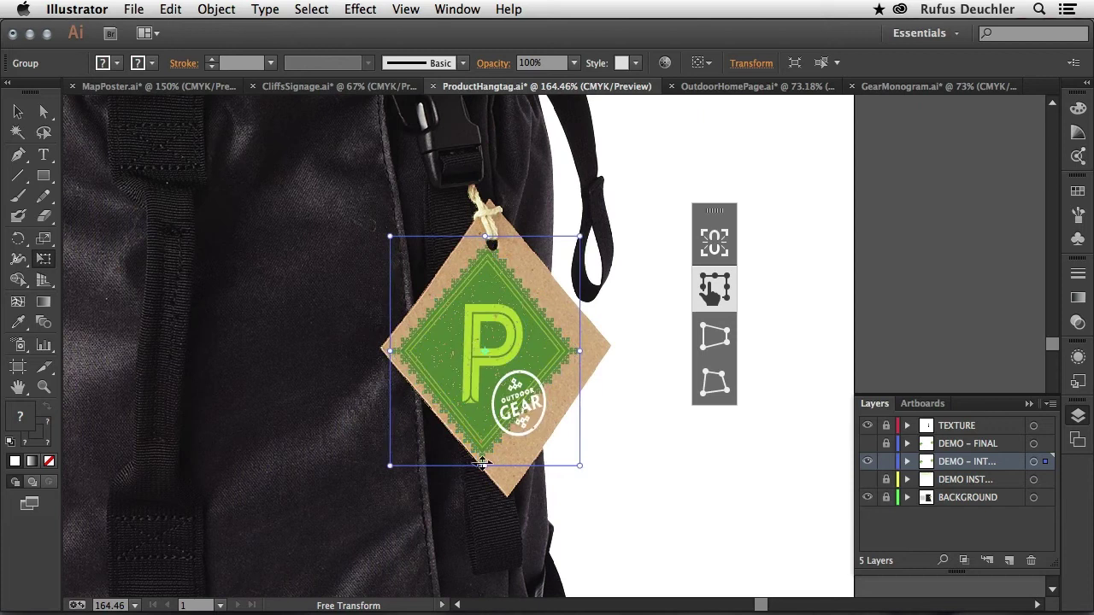
mouse_move(485, 465)
left_mouse_down()
mouse_move(507, 464)
mouse_move(496, 464)
left_mouse_up()
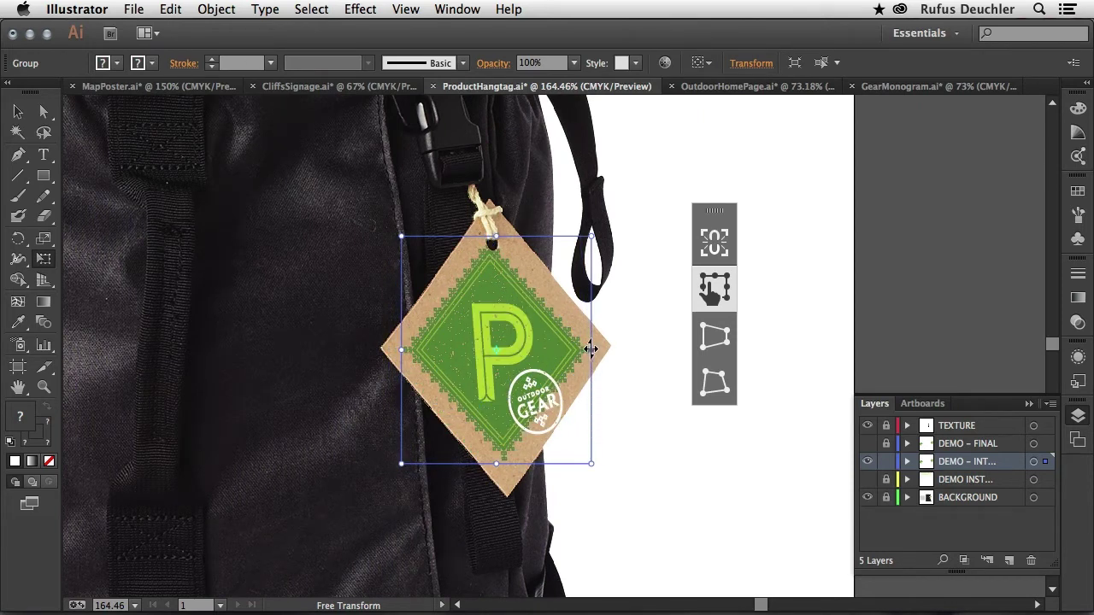
mouse_move(590, 348)
left_mouse_down()
mouse_move(593, 325)
mouse_move(594, 376)
mouse_move(592, 348)
left_mouse_up()
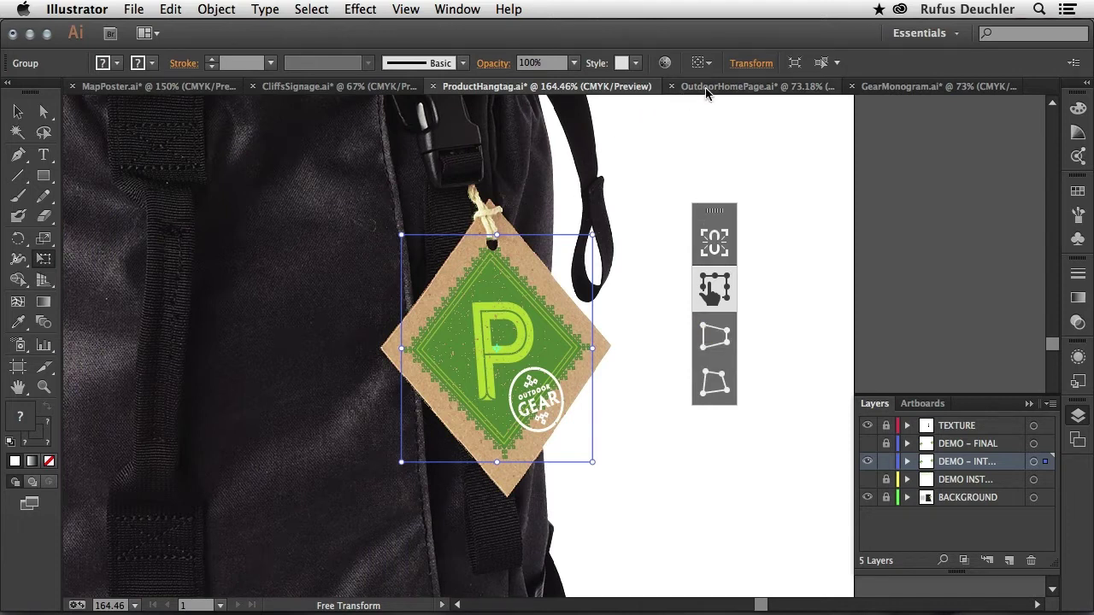
Switch to MapPoster.ai and pan around the Wild Isles island map.
left_click(145, 87)
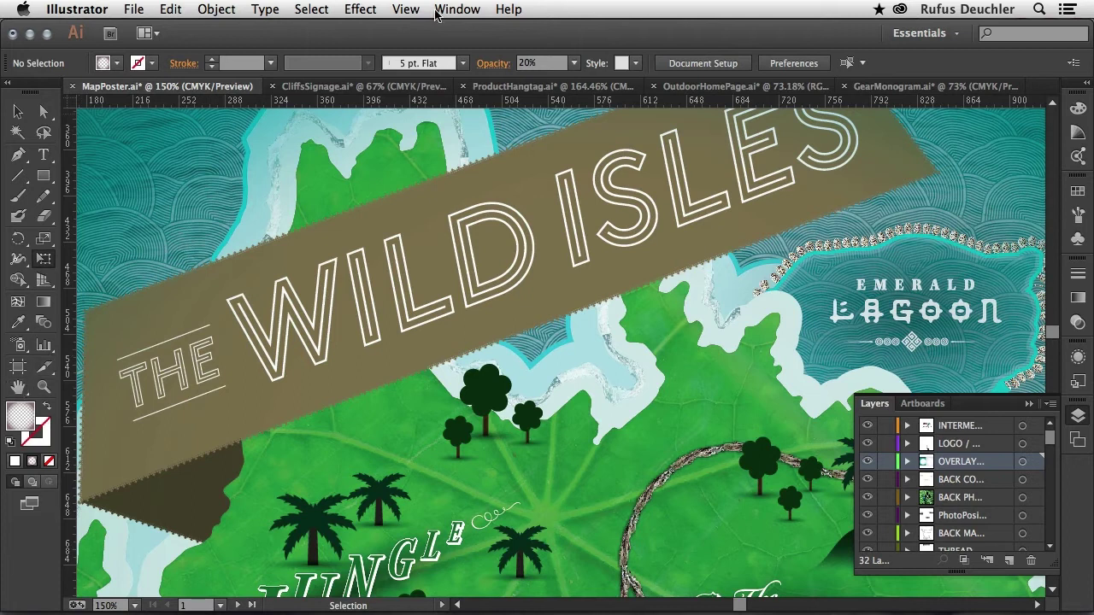
key("e")
scroll(595, 258, "down", 5)
scroll(595, 258, "right", 2)
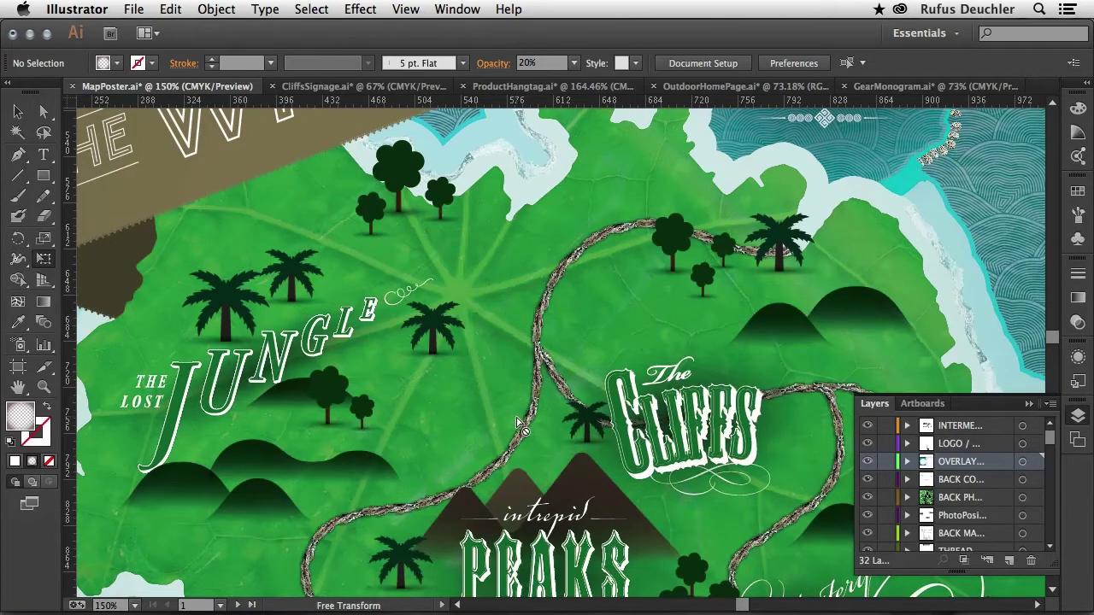
left_click_drag(742, 292, 599, 428)
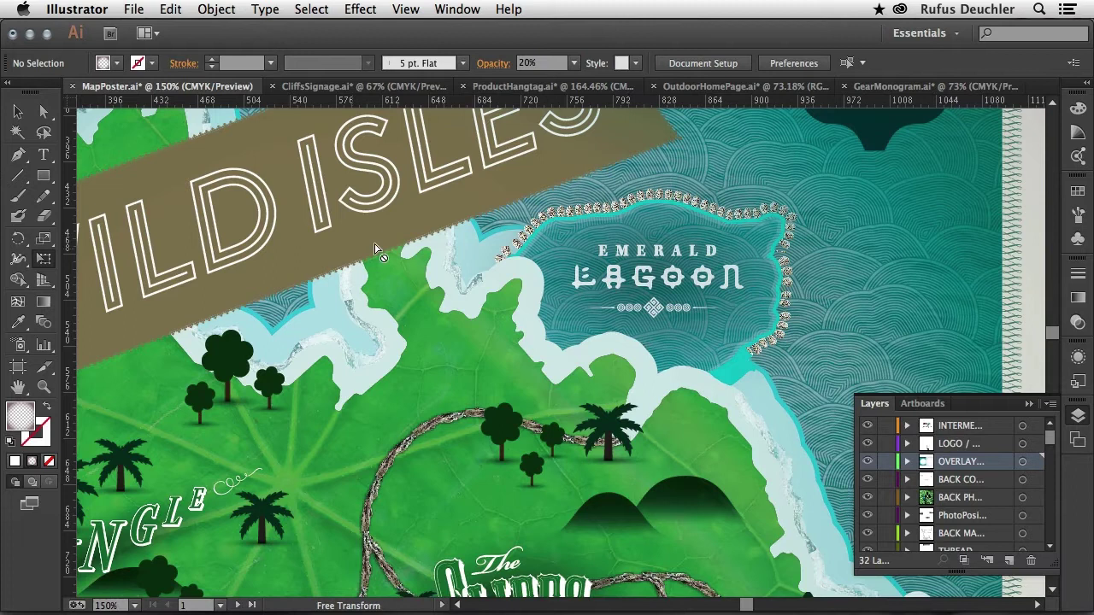
left_click(458, 10)
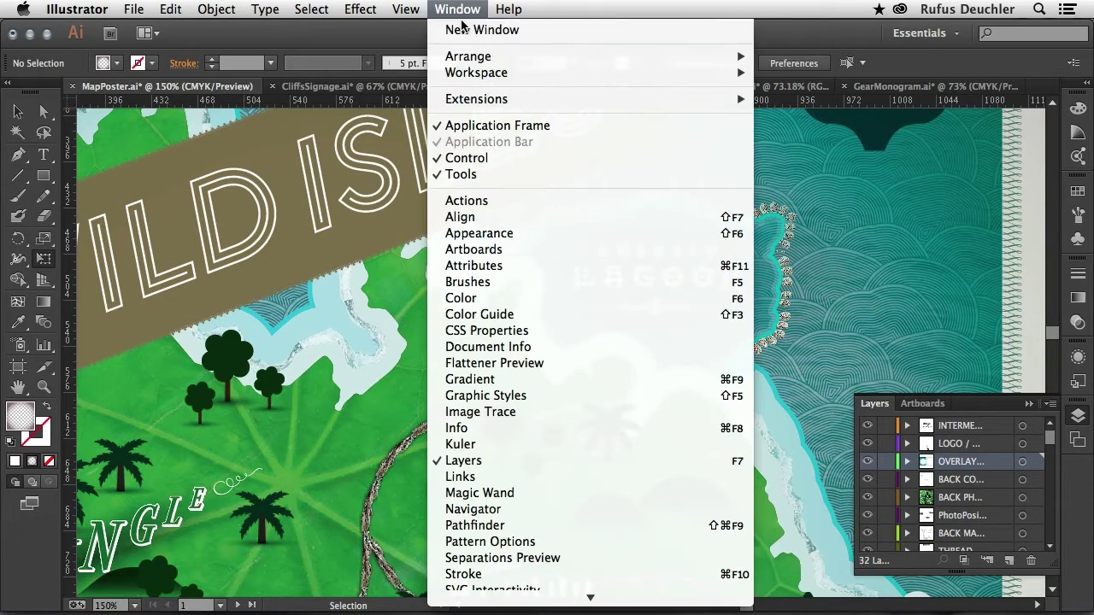
Fit all artboards, zoom into the curves artboard, and drag the bark image into Brushes.
mouse_move(405, 10)
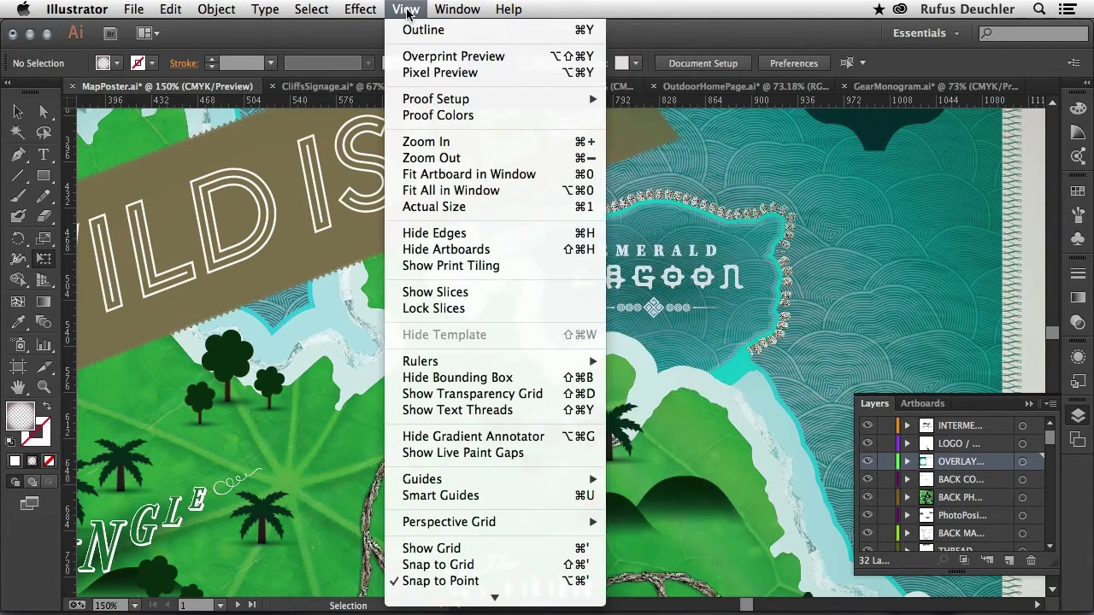
left_click(454, 190)
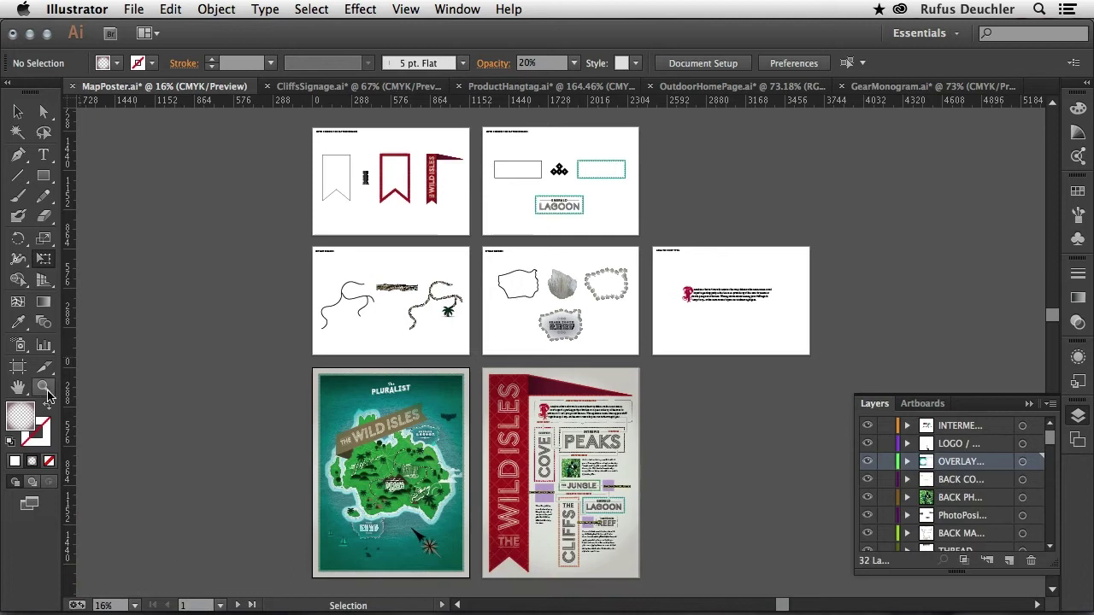
key("z")
left_click_drag(315, 263, 479, 360)
key("v")
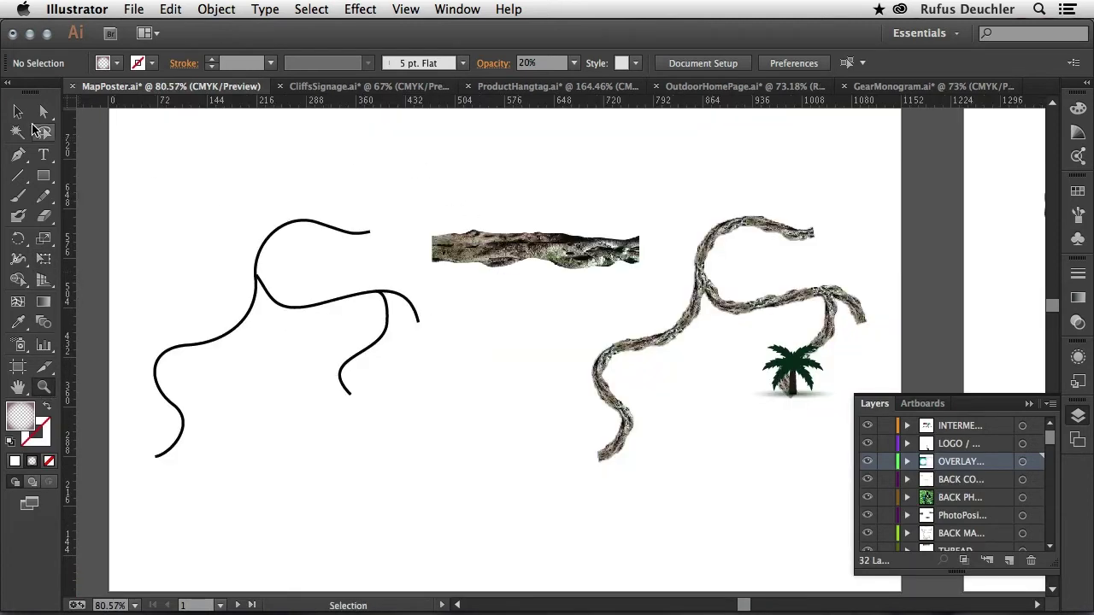
left_click(1079, 215)
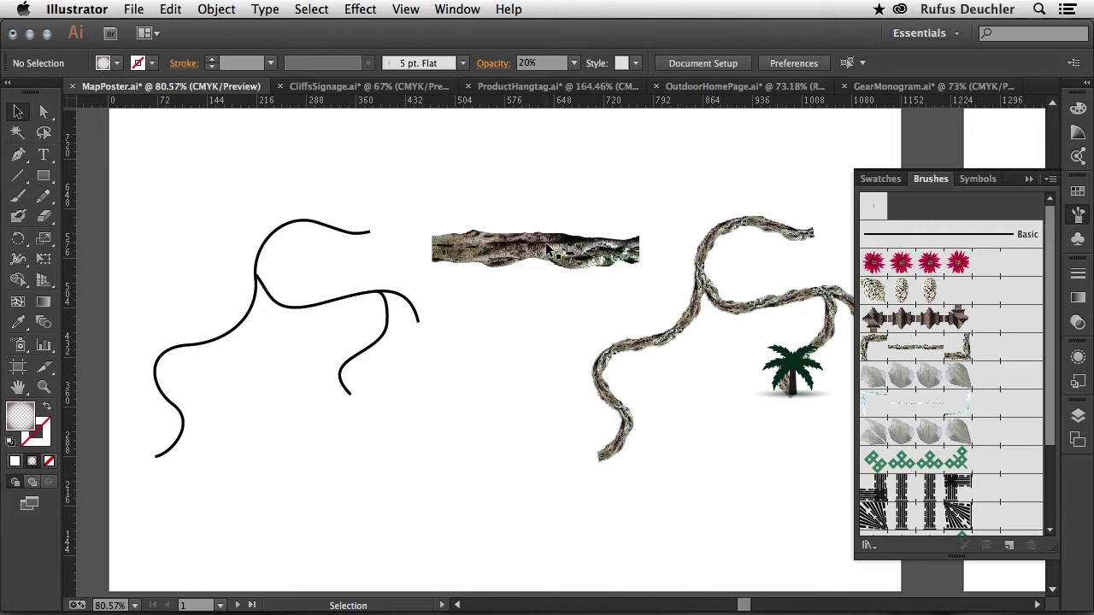
mouse_move(548, 248)
left_mouse_down()
mouse_move(825, 335)
mouse_move(936, 409)
left_mouse_up()
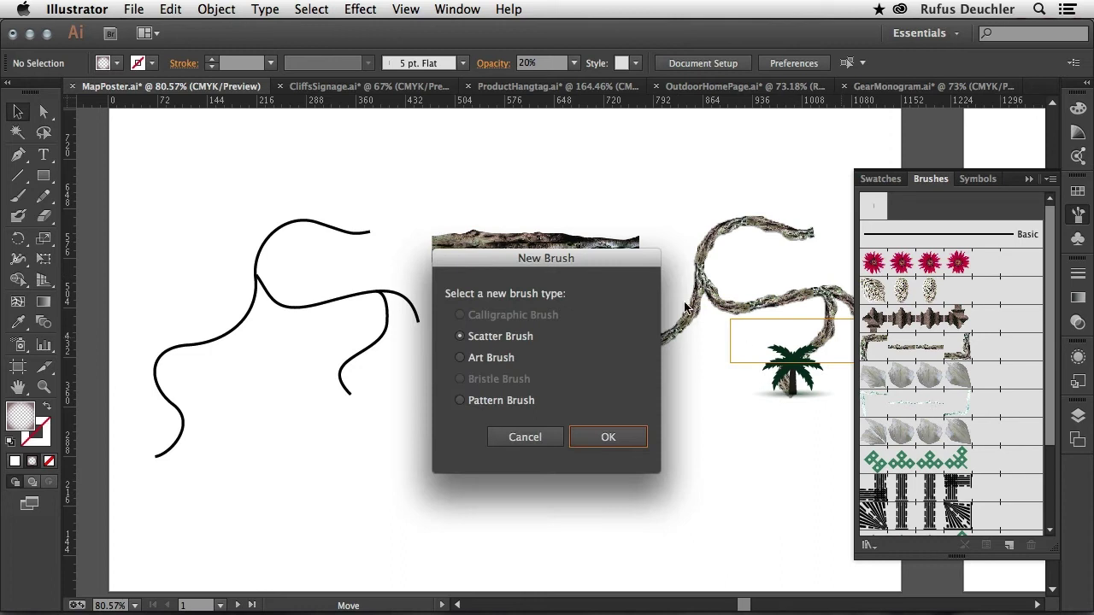
Make the bark a Pattern Brush with an Auto-Sliced outer corner tile, saved as Pattern Brush 1.
left_click(461, 401)
left_click(613, 439)
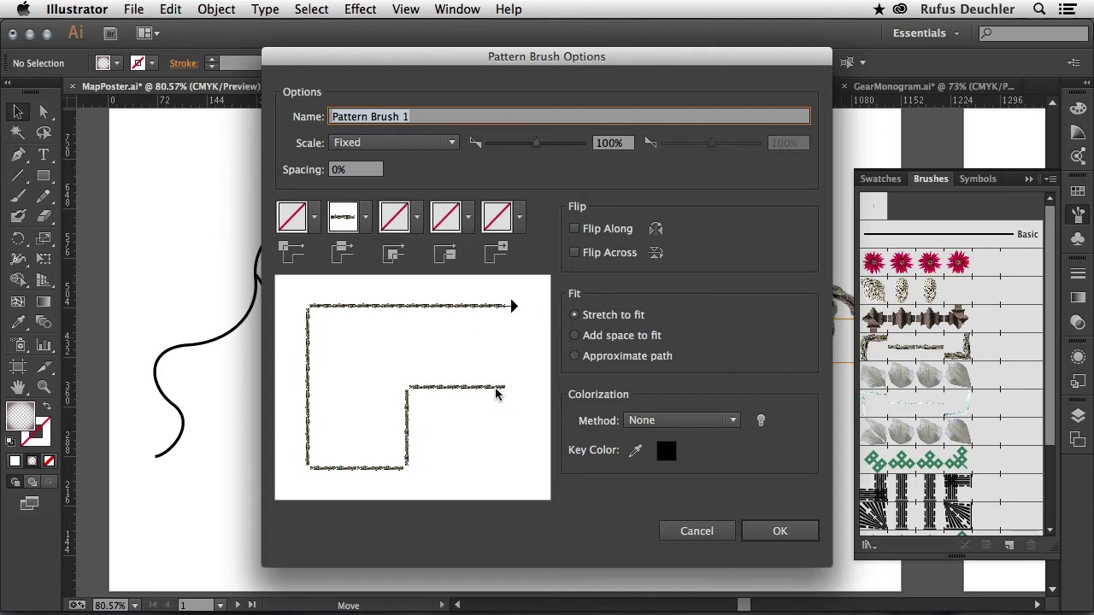
left_click(315, 222)
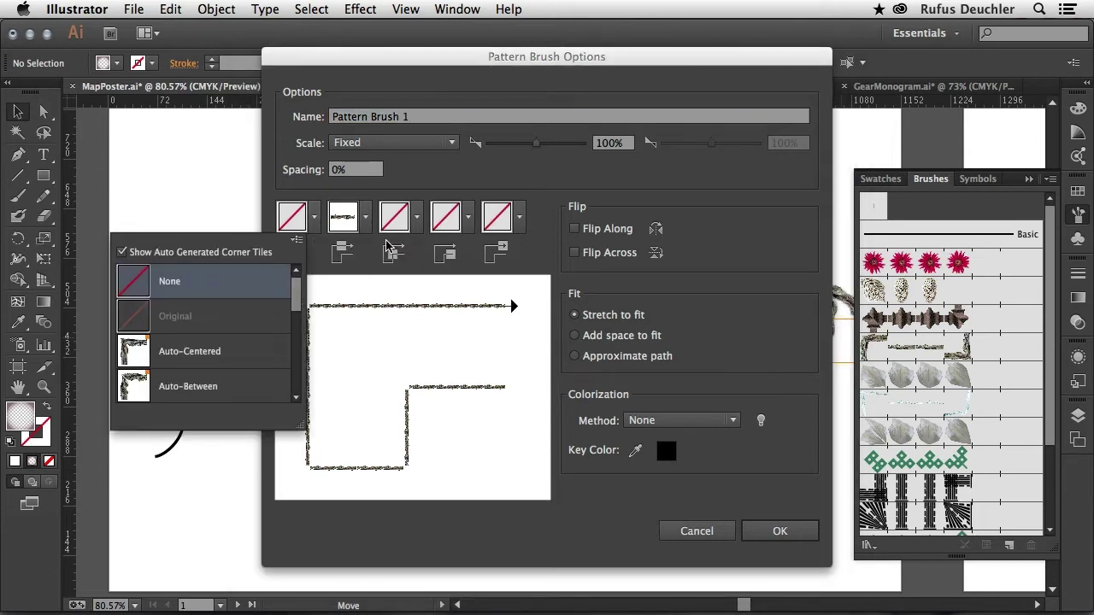
scroll(237, 320, "down", 3)
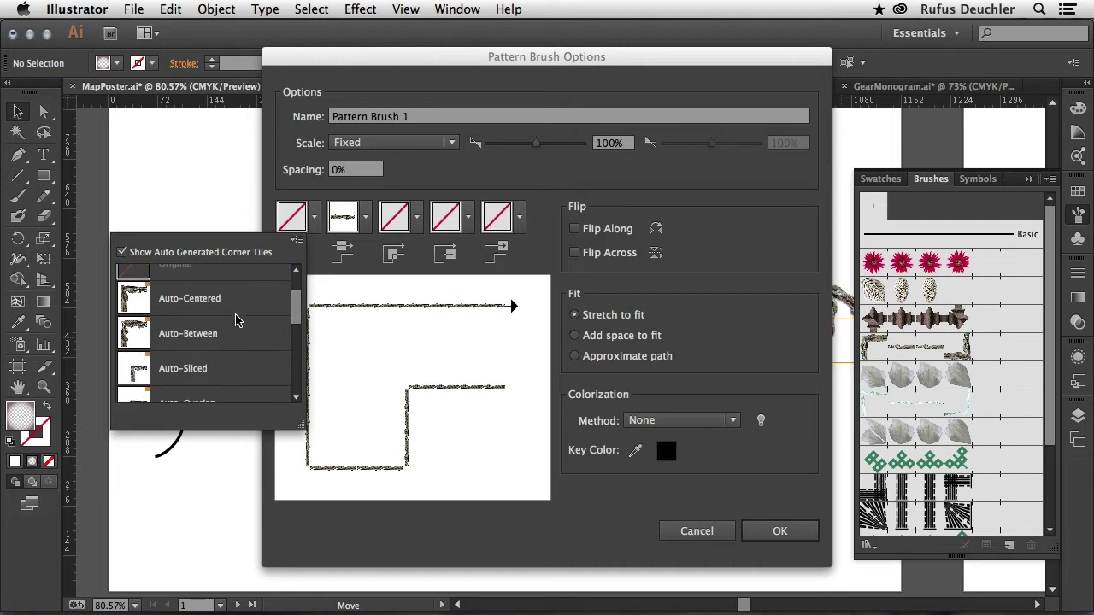
left_click(229, 371)
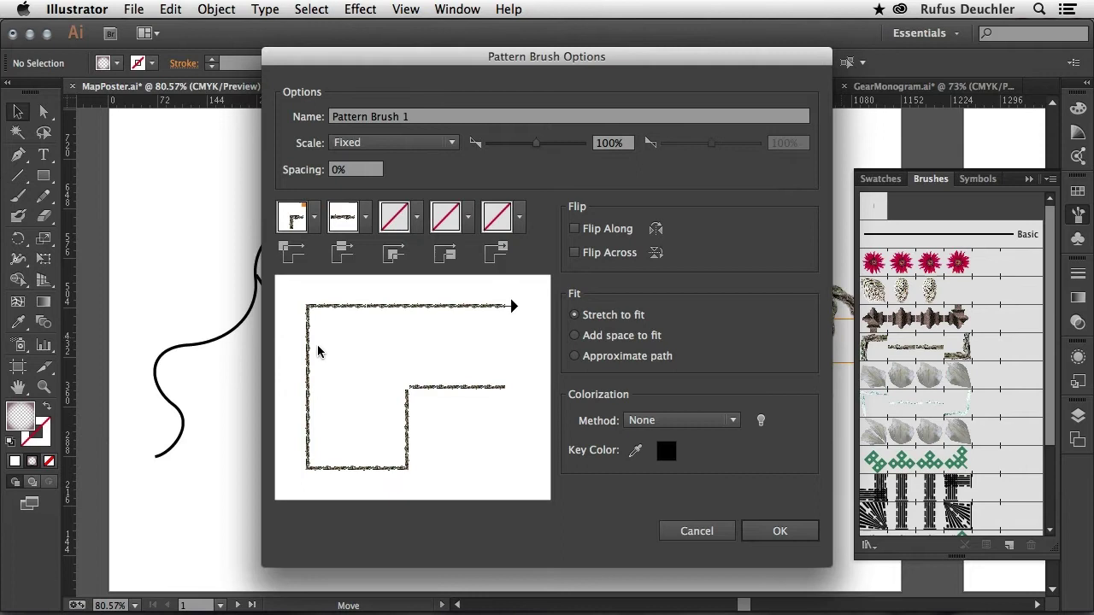
left_click(780, 531)
Apply Pattern Brush 1 to the black curvy path with a 0.5 pt stroke.
left_click_drag(213, 255, 410, 396)
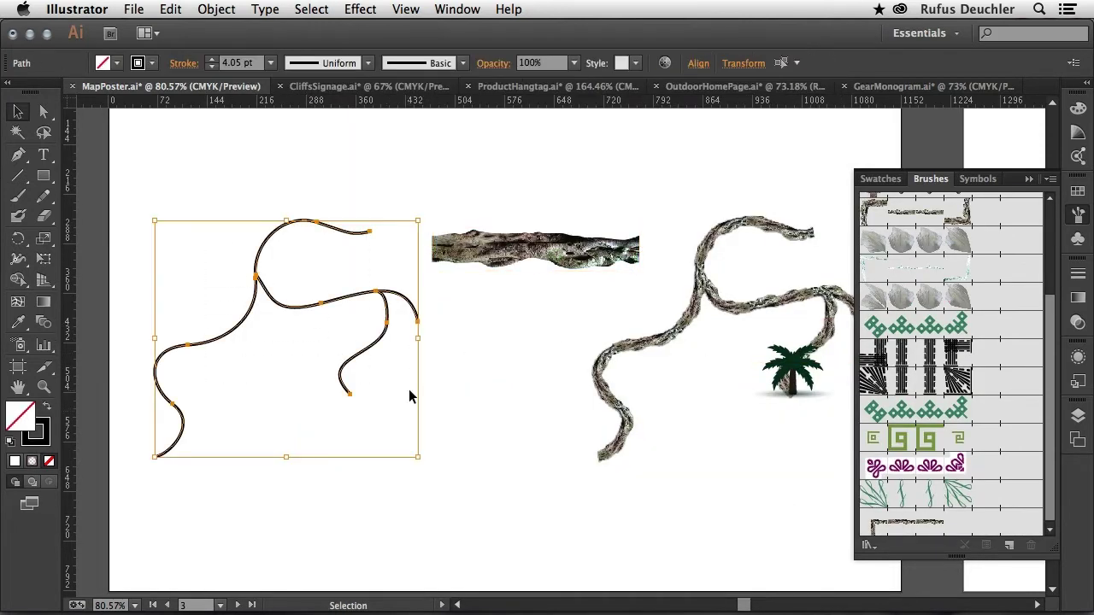
left_click(928, 527)
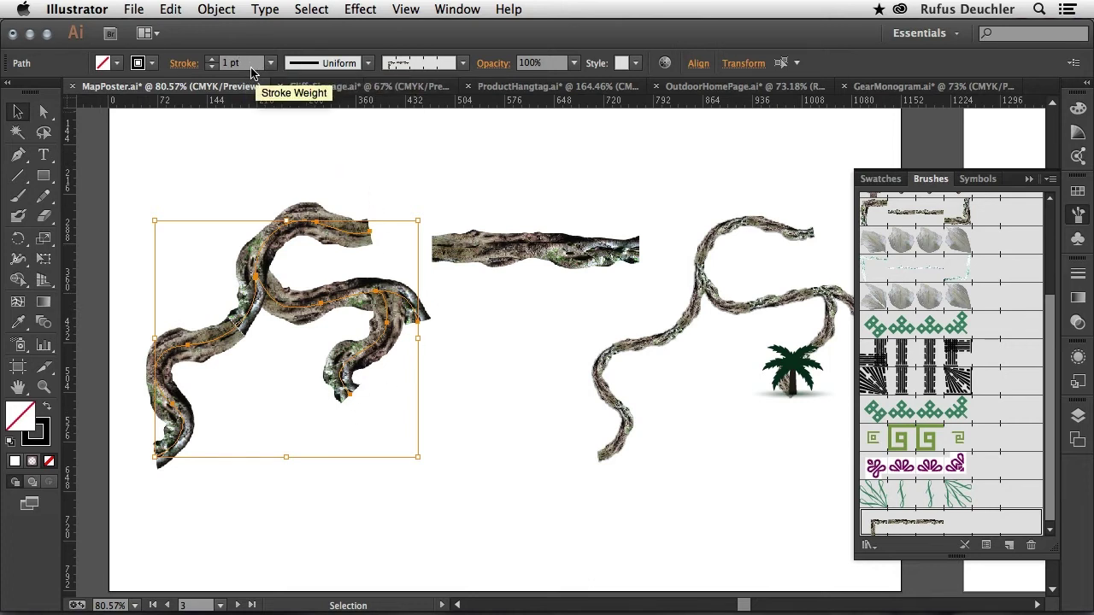
left_click_drag(244, 62, 214, 64)
key("BackSpace")
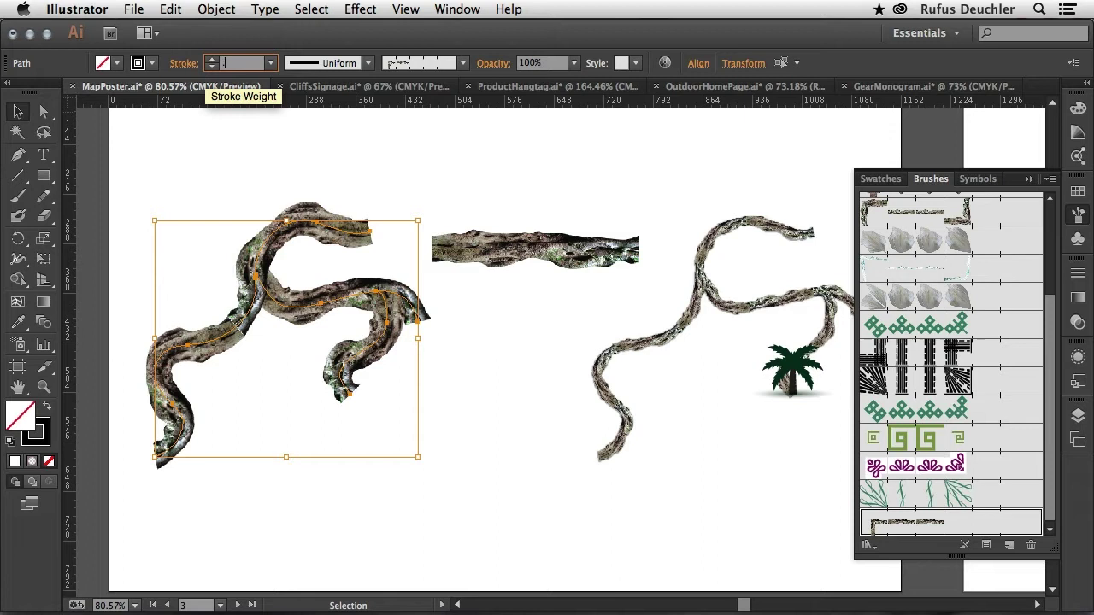
key("Tab")
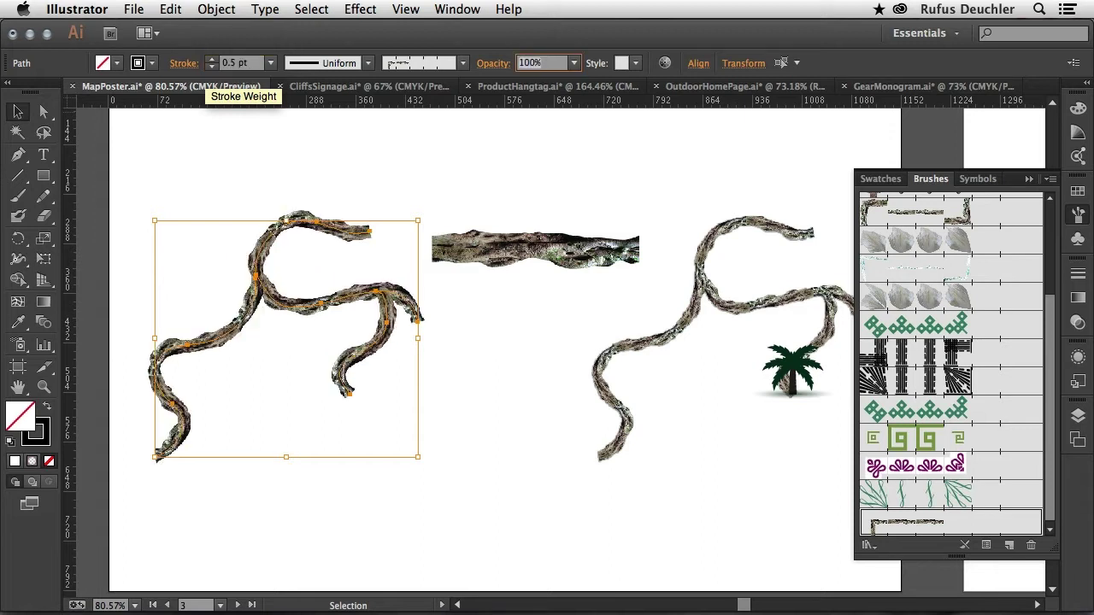
Reshape the left vine by dragging its anchors with the Direct Selection tool.
left_click(43, 112)
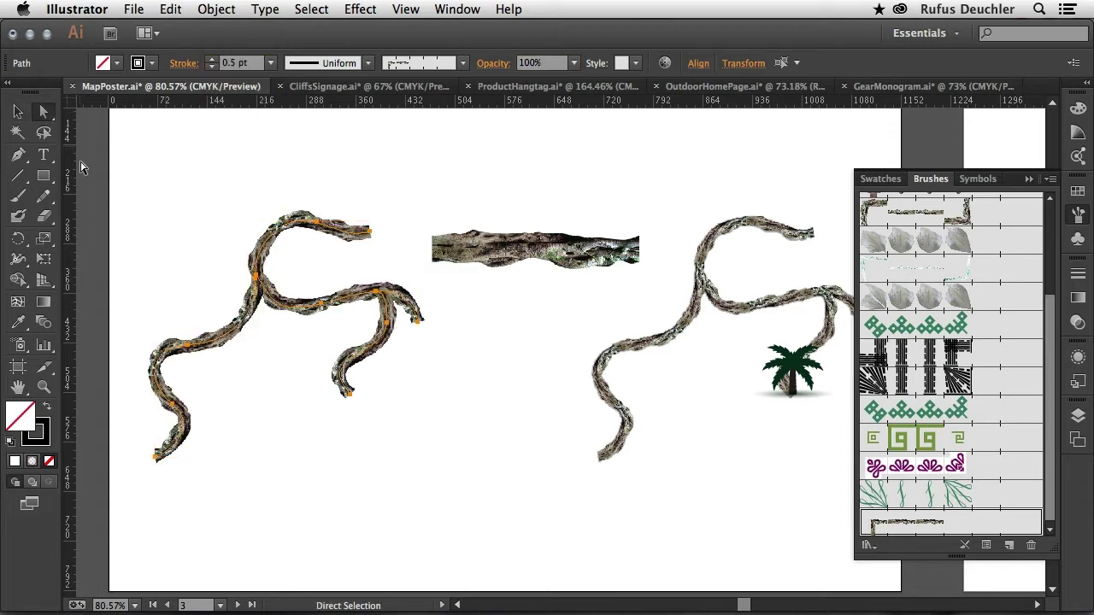
left_click(190, 345)
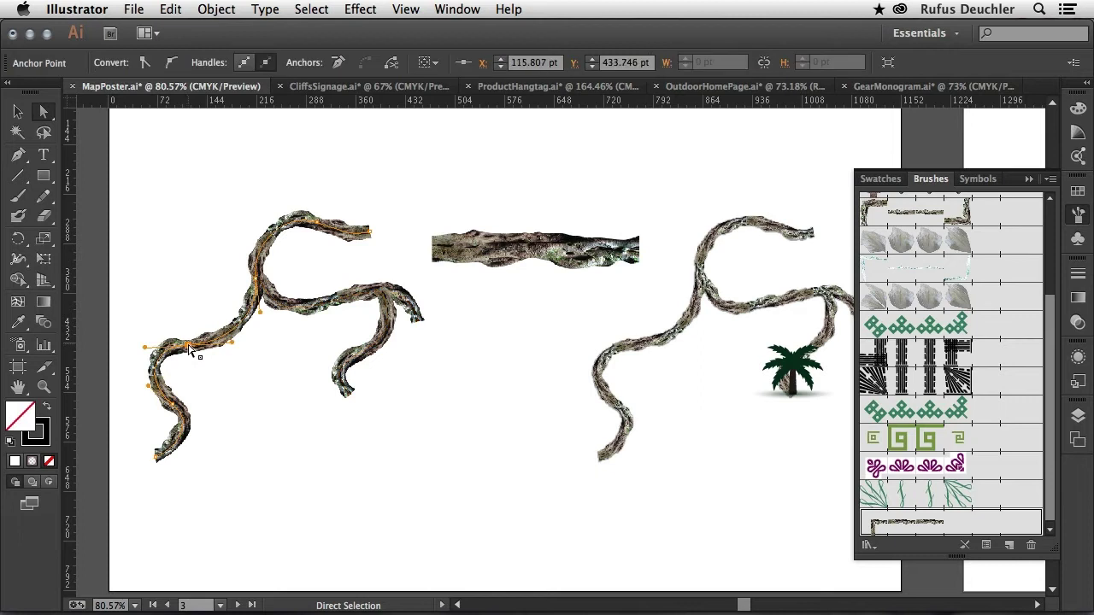
left_click_drag(190, 346, 170, 343)
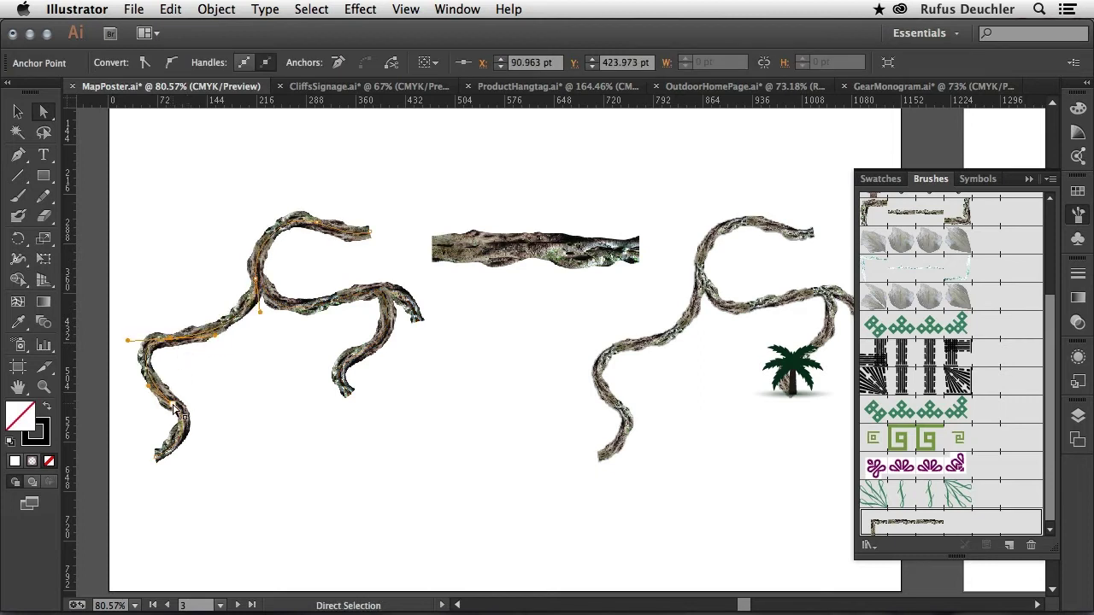
left_click_drag(175, 410, 189, 468)
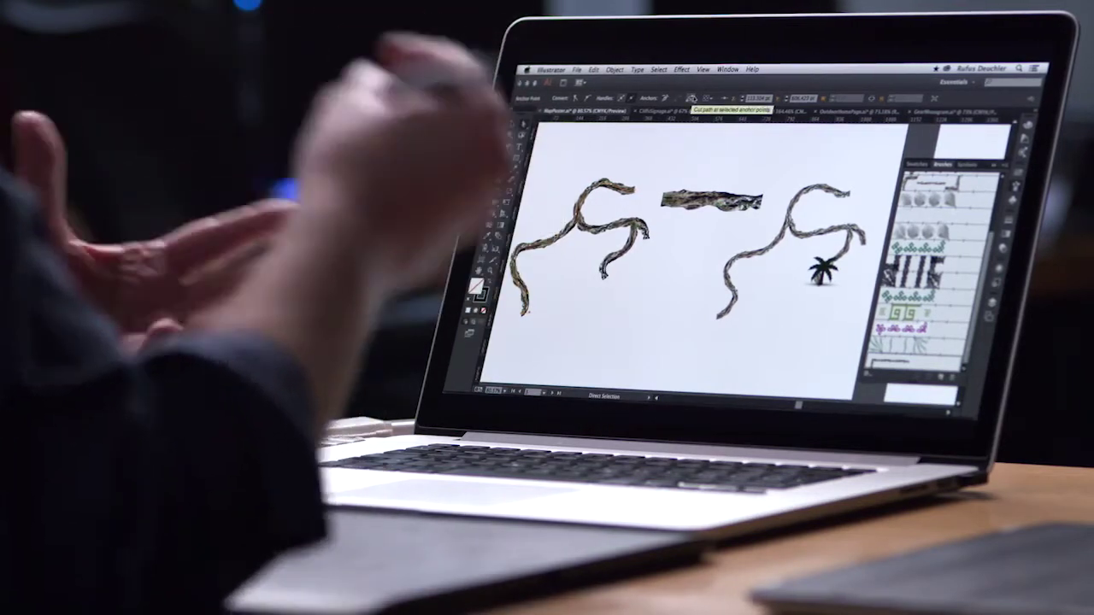
Fit all artboards, then zoom into the Auto Corners for Pattern Brushes banners and the red banner's corner.
left_click(702, 70)
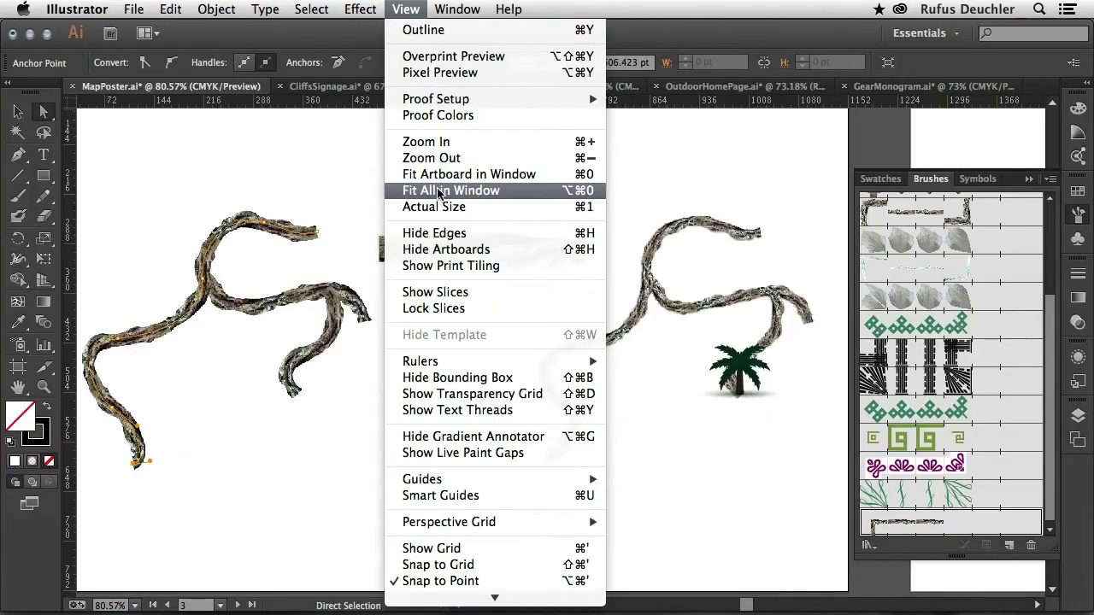
left_click(466, 185)
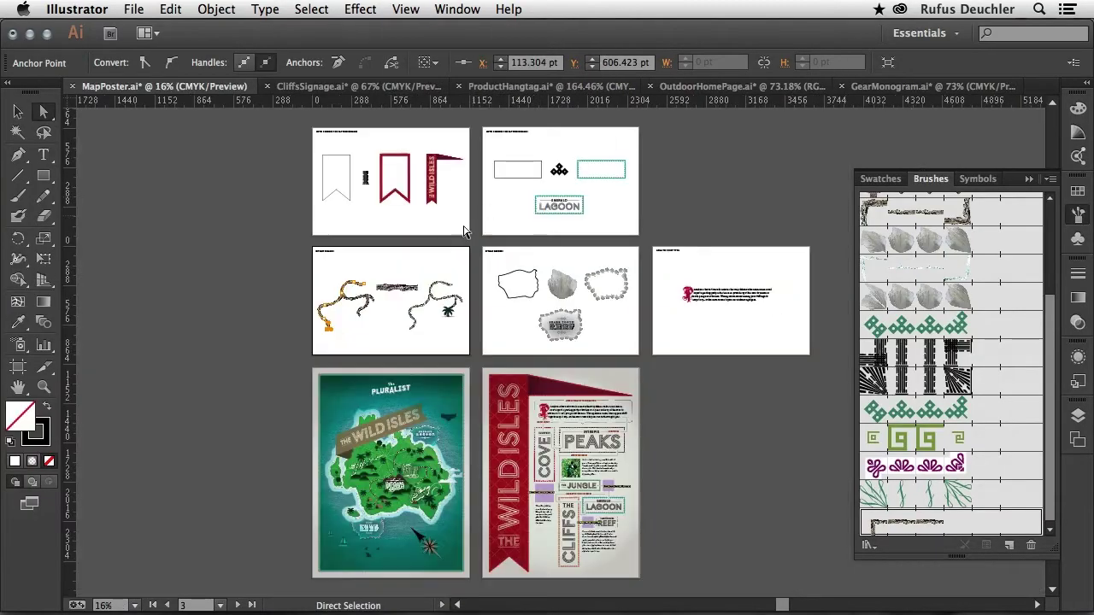
left_click(43, 387)
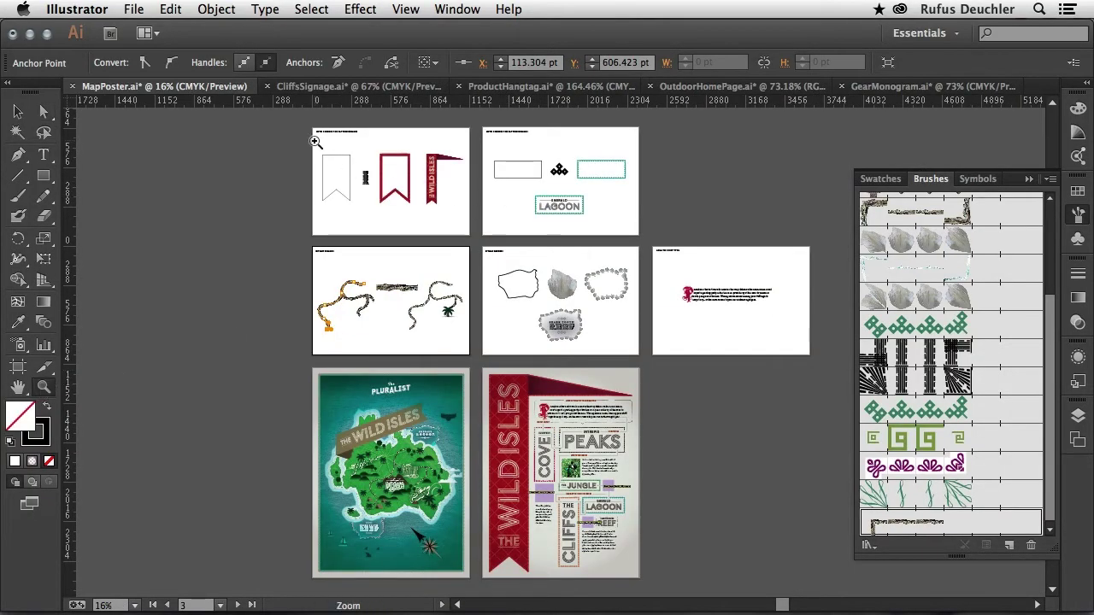
left_click_drag(314, 141, 472, 229)
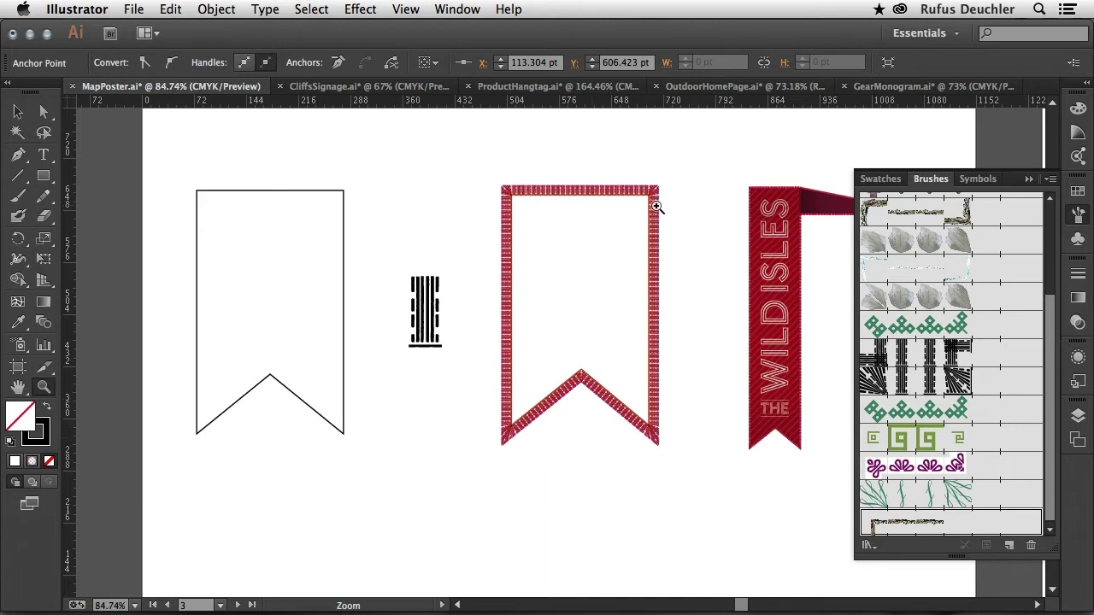
left_click_drag(485, 167, 544, 229)
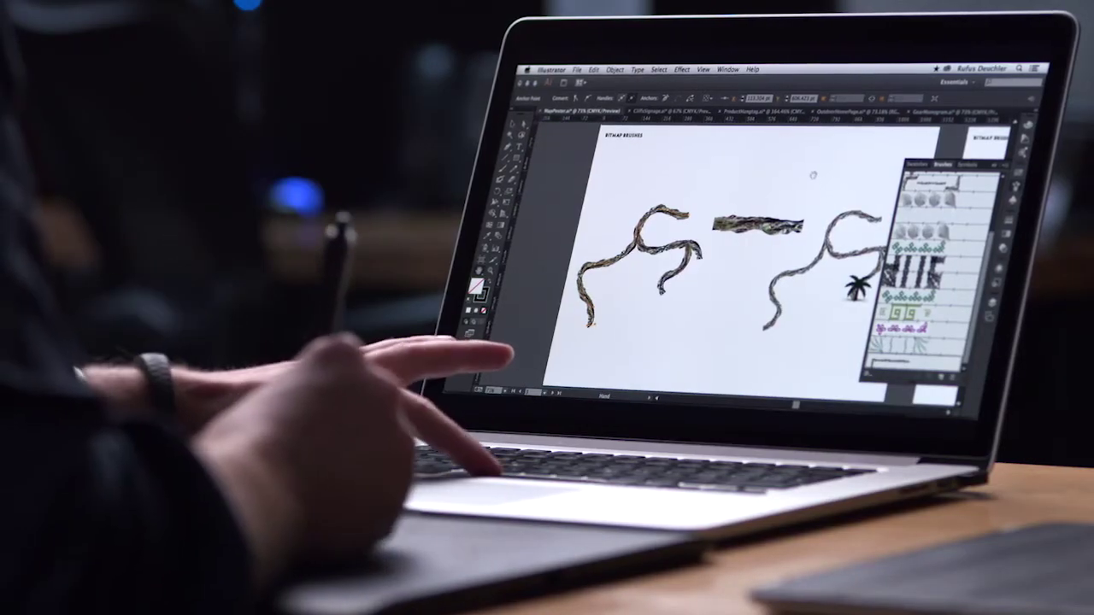
scroll(813, 175, "up", 10)
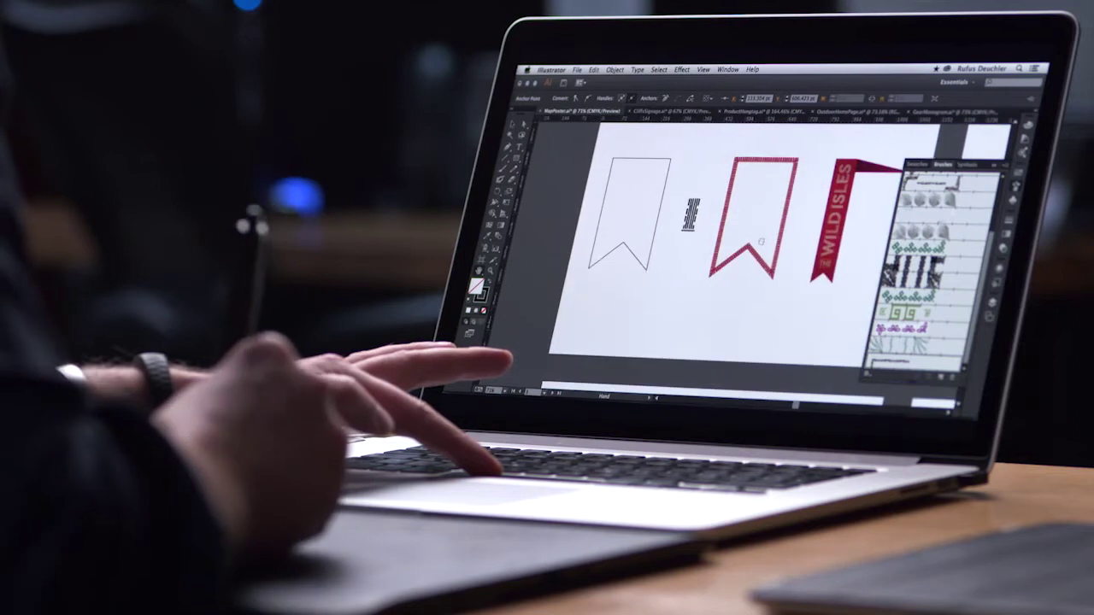
scroll(761, 244, "up", 2)
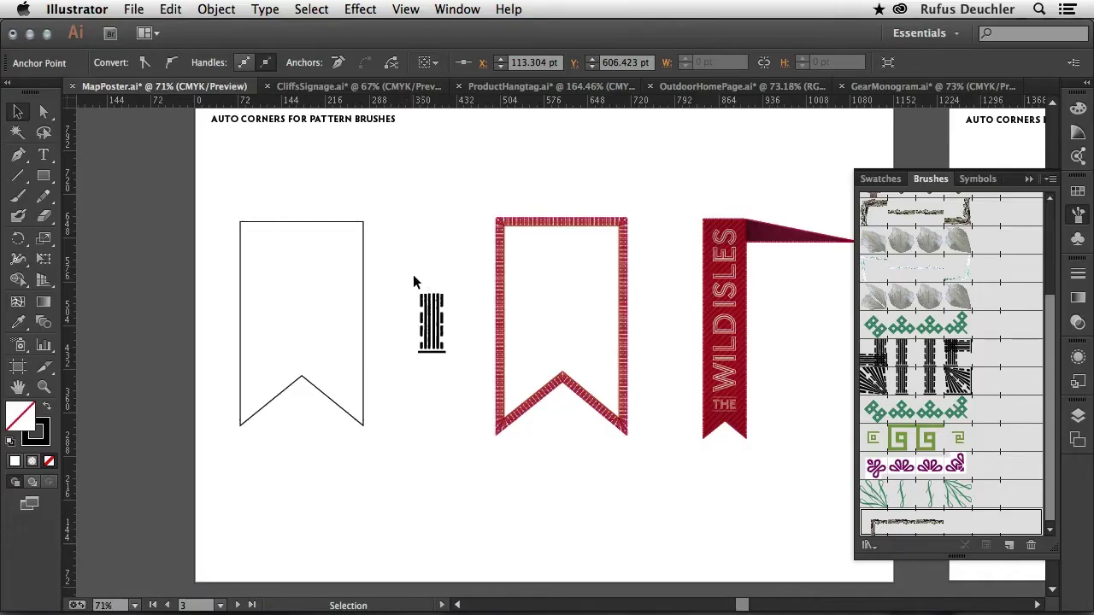
Drag the small black tile artwork into the Brushes panel as a new Pattern Brush.
mouse_move(402, 282)
left_mouse_down()
mouse_move(434, 313)
mouse_move(466, 376)
left_mouse_up()
left_click_drag(431, 325, 936, 416)
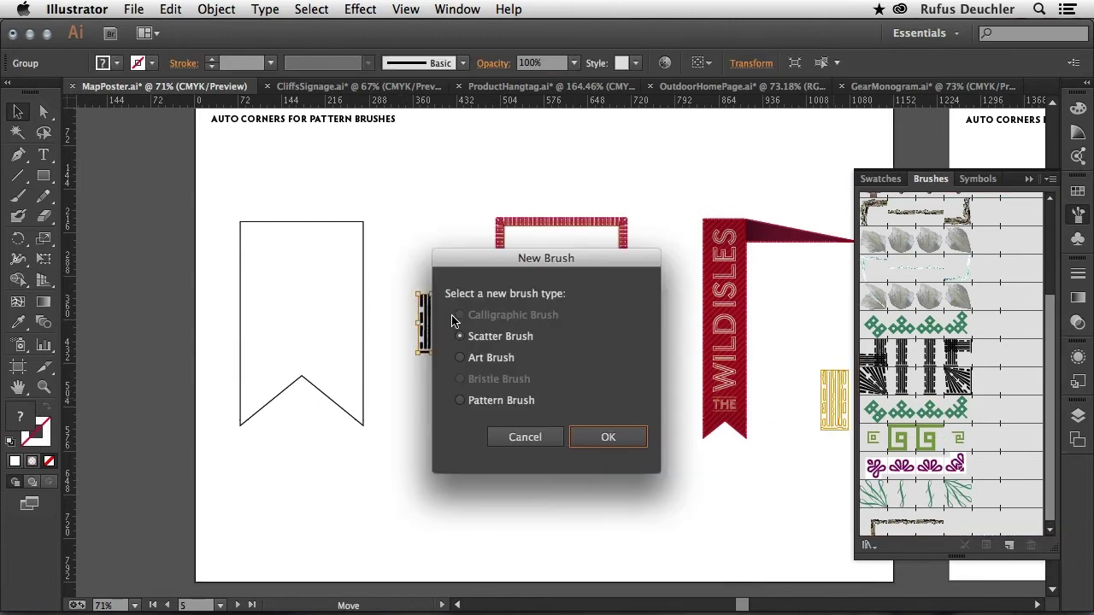
left_click(460, 401)
left_click(603, 437)
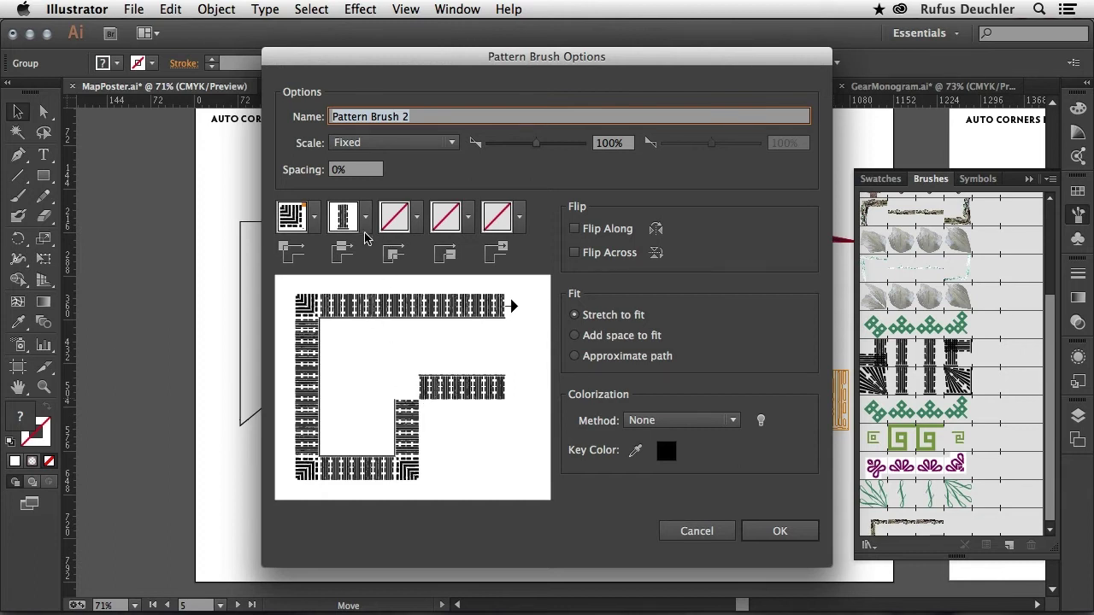
Set the outer and inner corner tiles to Auto options, including Auto-Centered, and save the brush.
left_click(315, 218)
scroll(249, 301, "up", 1)
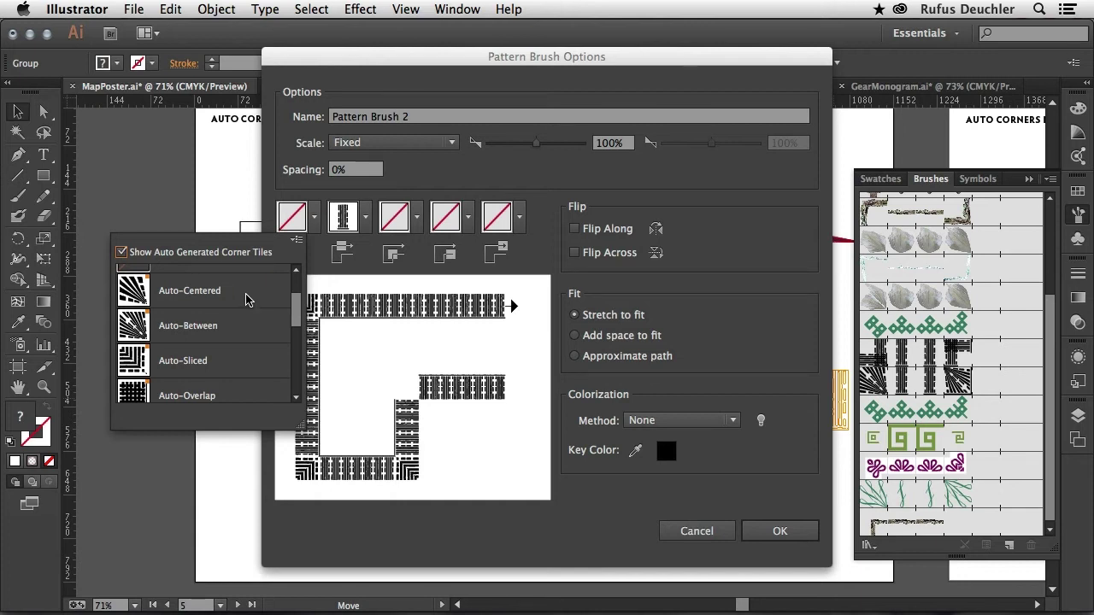
left_click(233, 295)
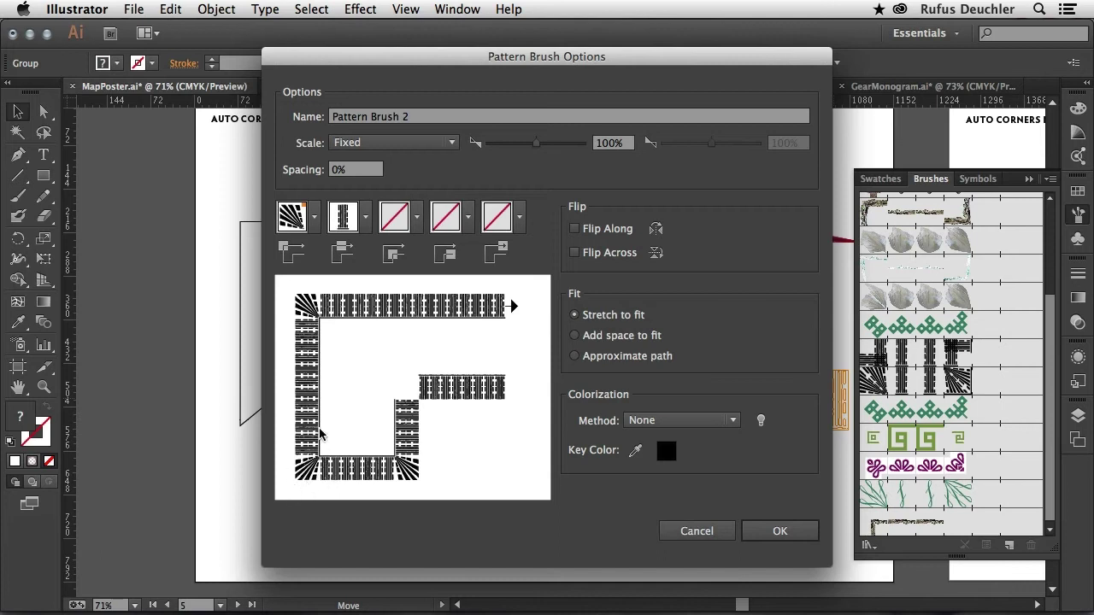
left_click(314, 218)
left_click(246, 359)
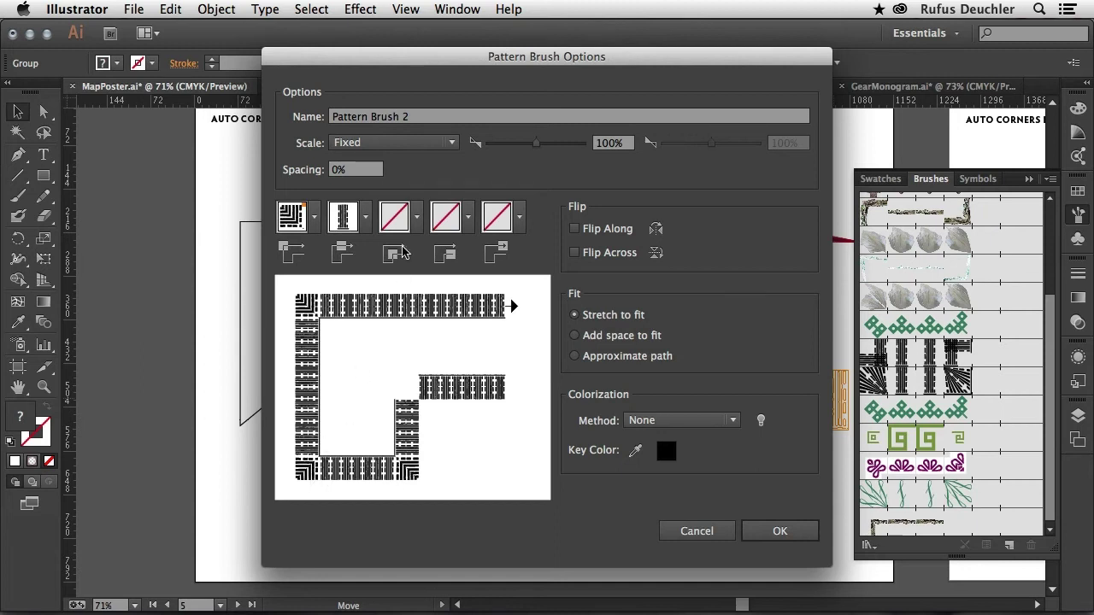
left_click(418, 221)
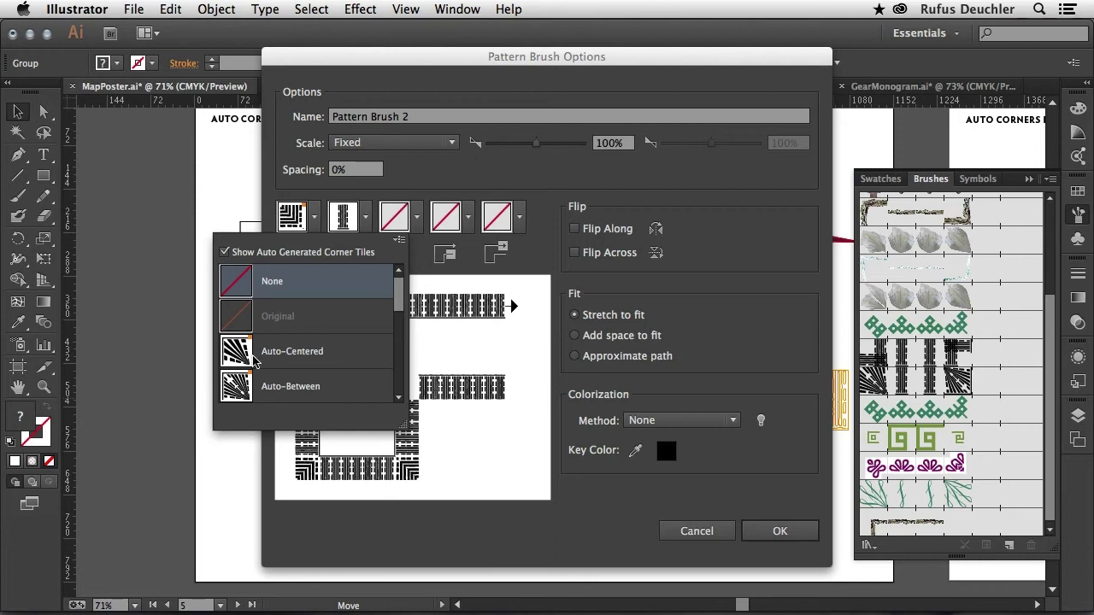
left_click(240, 358)
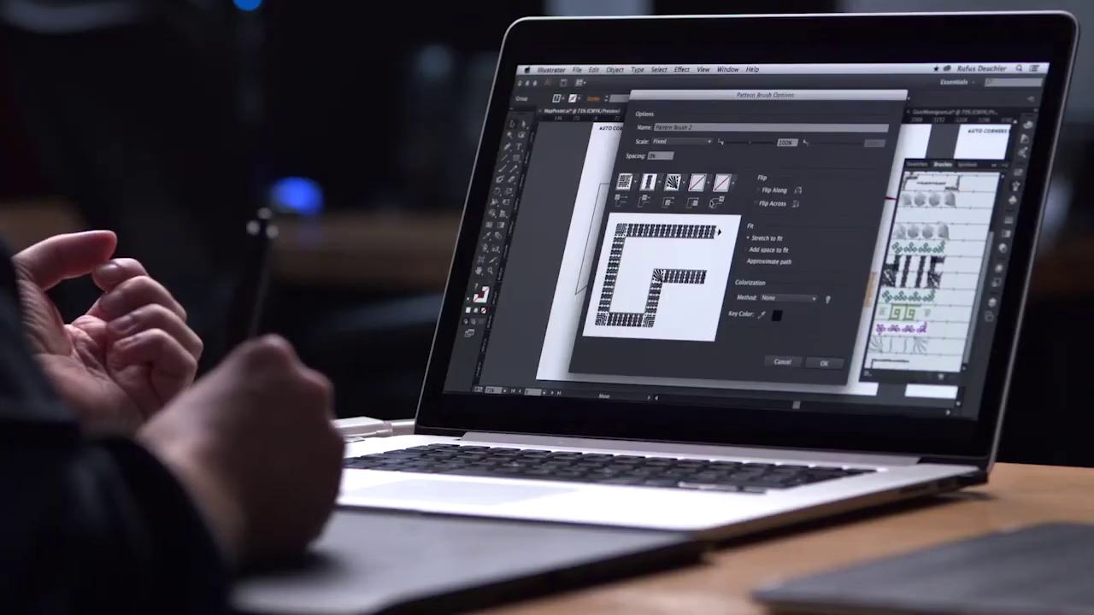
left_click(822, 362)
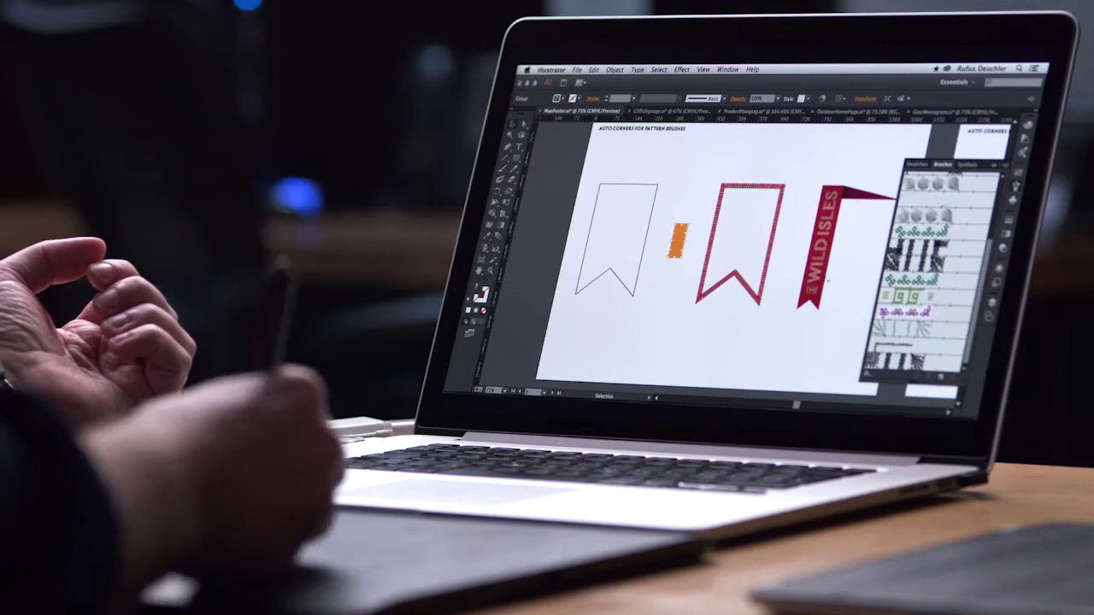
Apply Pattern Brush 2 to the plain left banner with a 0.5 pt stroke weight.
left_click_drag(225, 205, 370, 282)
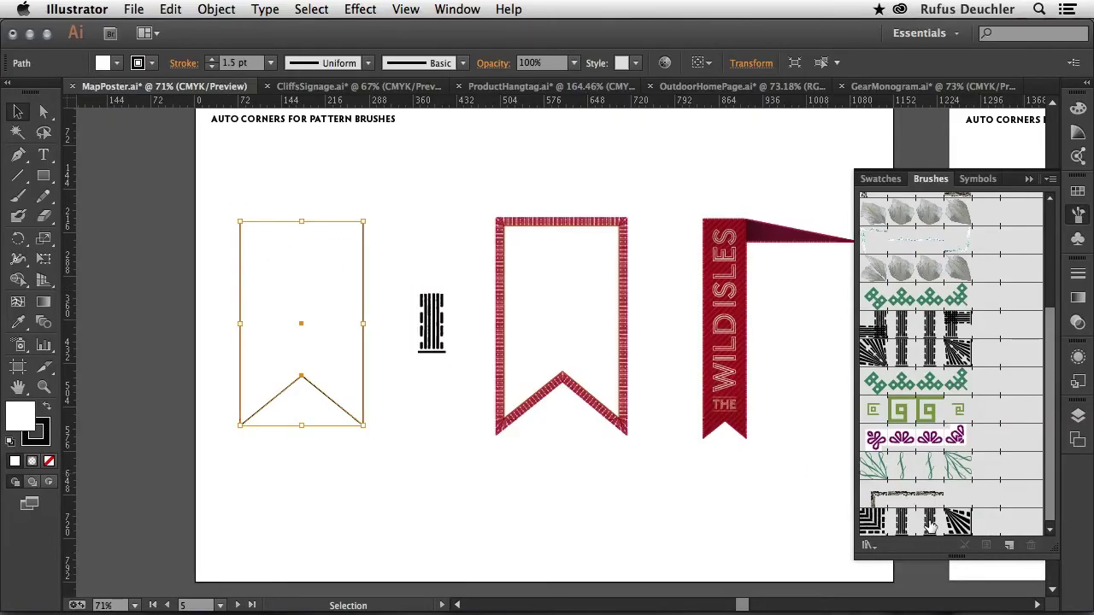
left_click(930, 523)
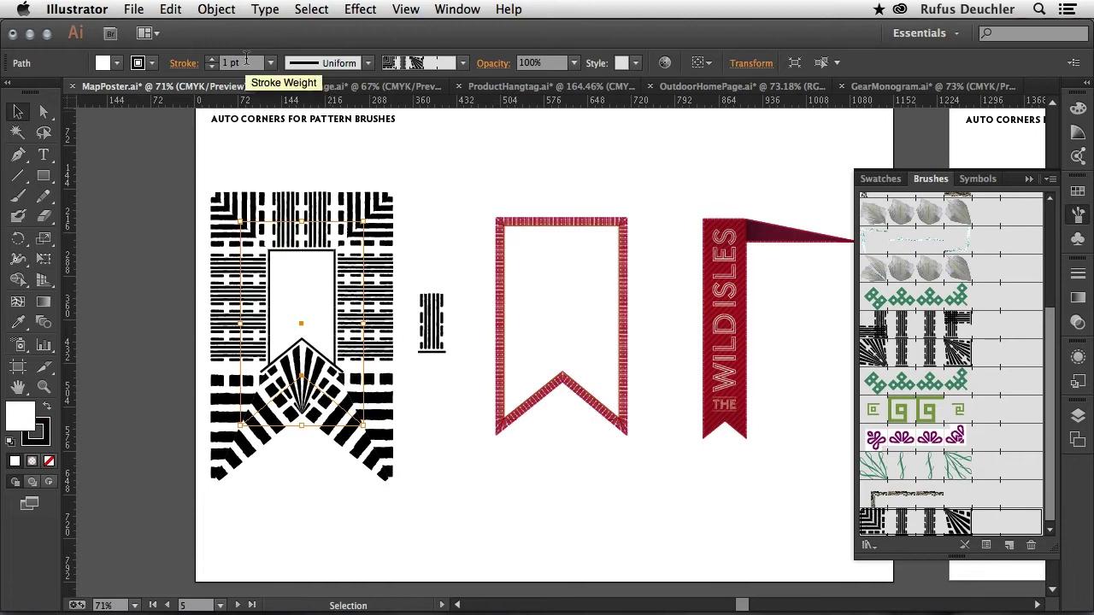
left_click(244, 64)
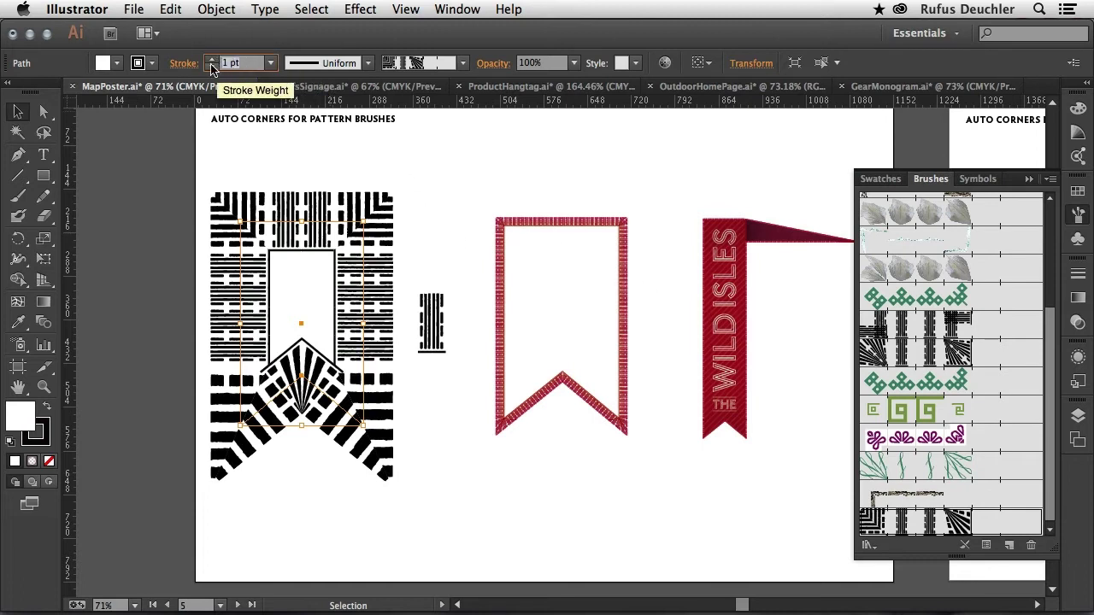
key("BackSpace")
key("Tab")
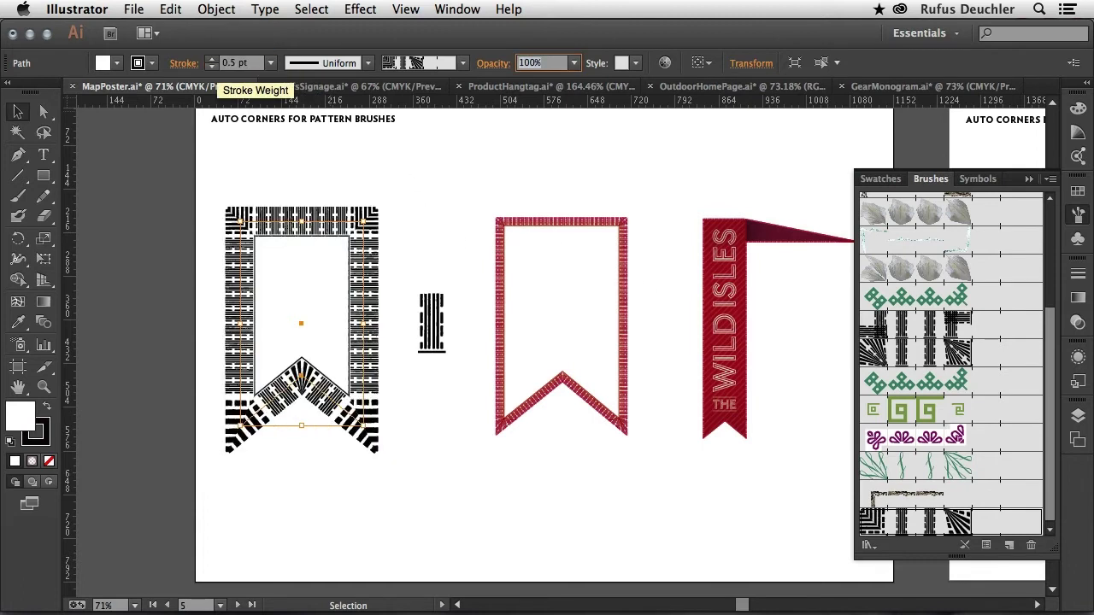
left_click(318, 465)
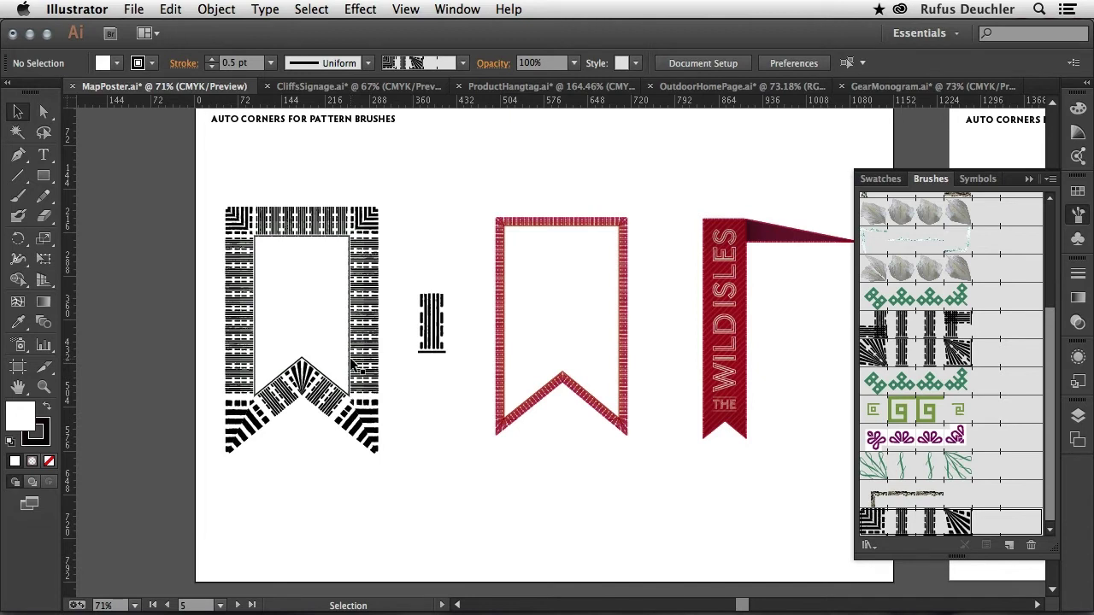
In OutdoorHomePage.ai, select the dark header and show its .headbg CSS with background #222A34.
left_click(698, 89)
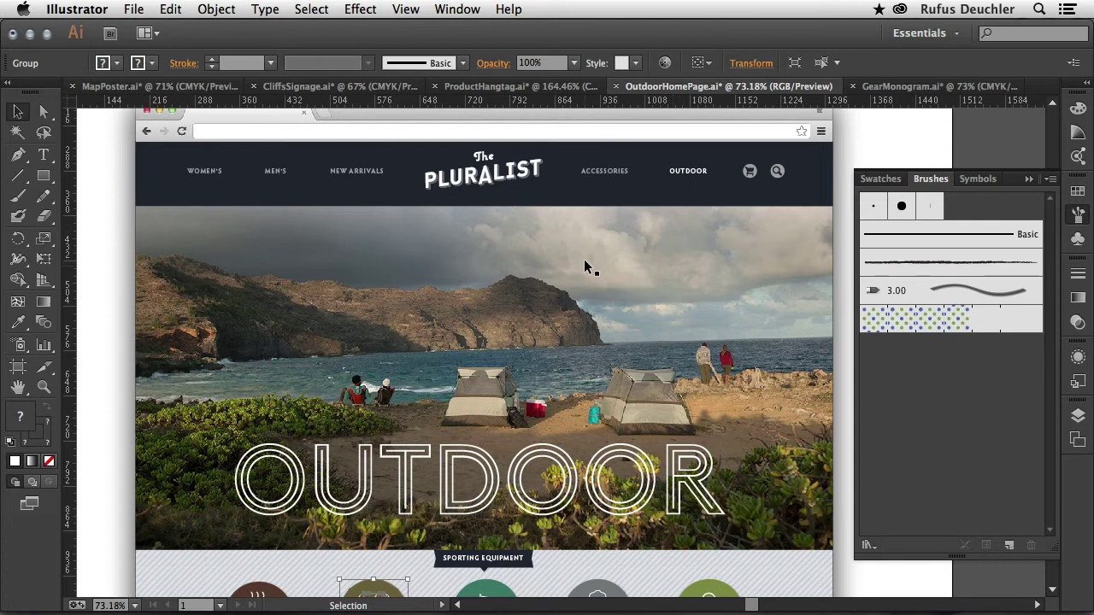
left_click(160, 184)
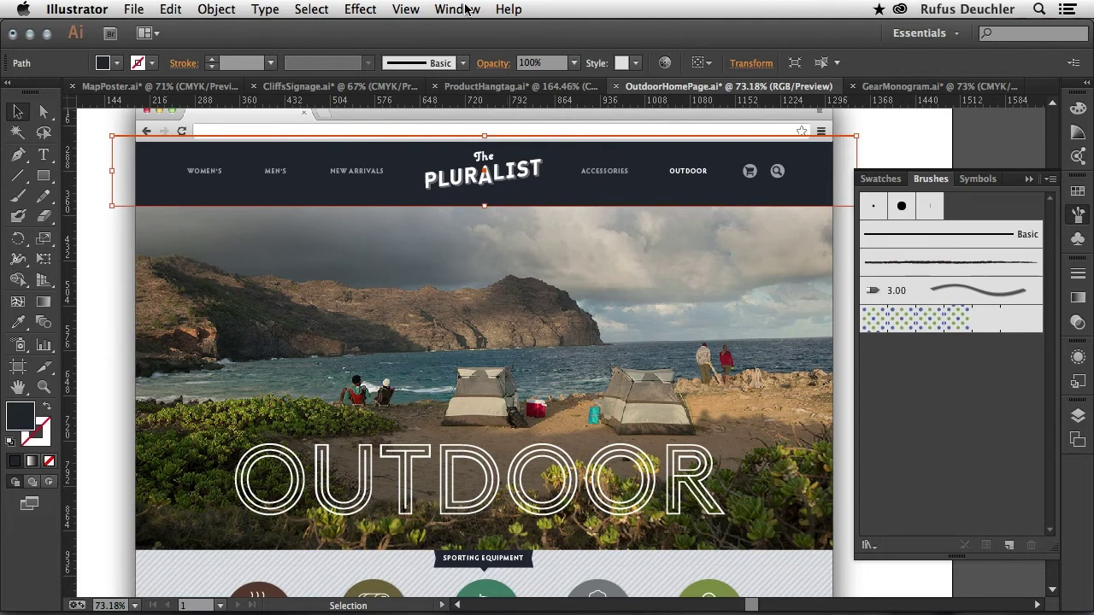
left_click(1029, 179)
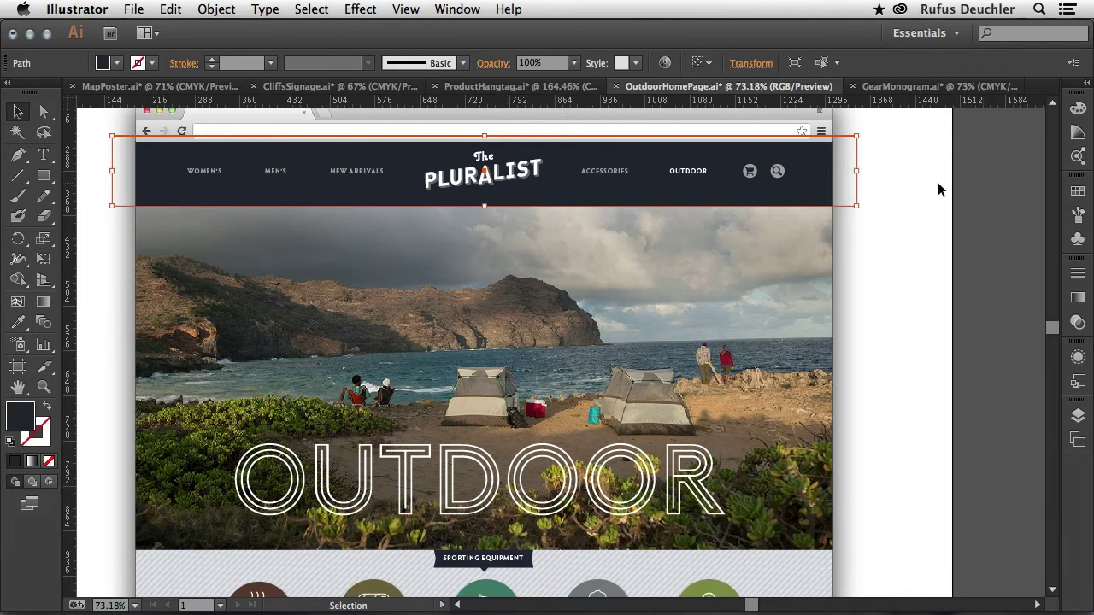
left_click(465, 9)
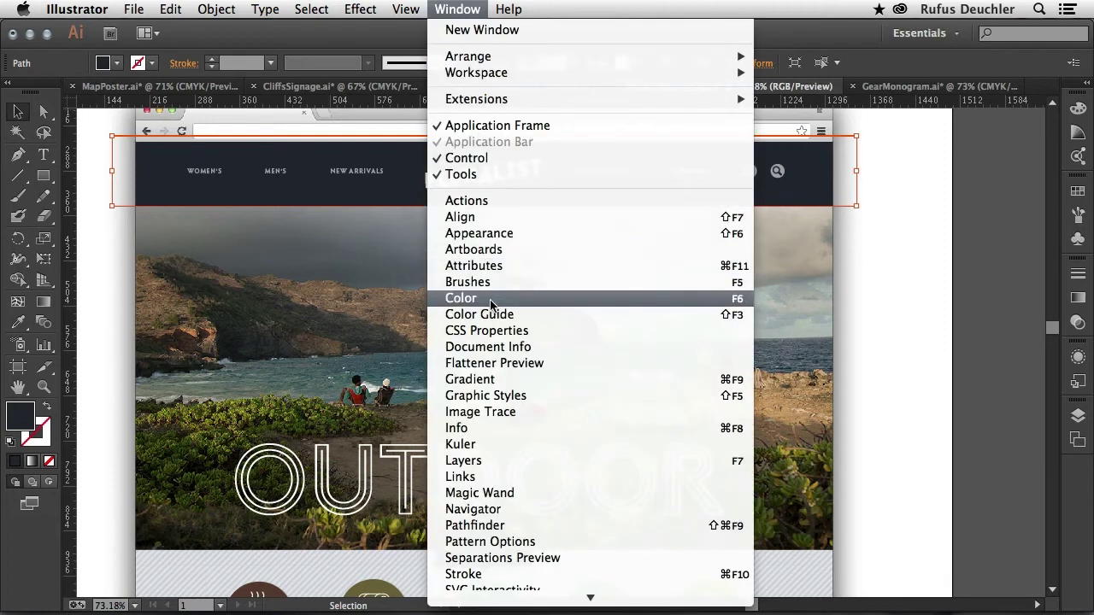
left_click(504, 331)
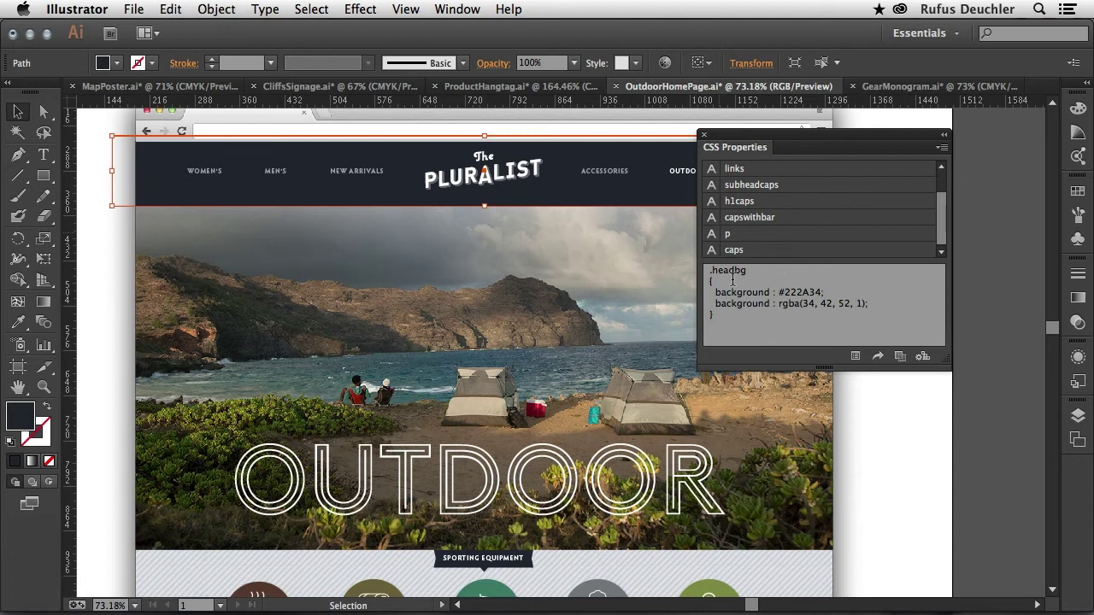
Select the header's .headbg code in the CSS Properties panel.
left_click_drag(718, 321, 694, 264)
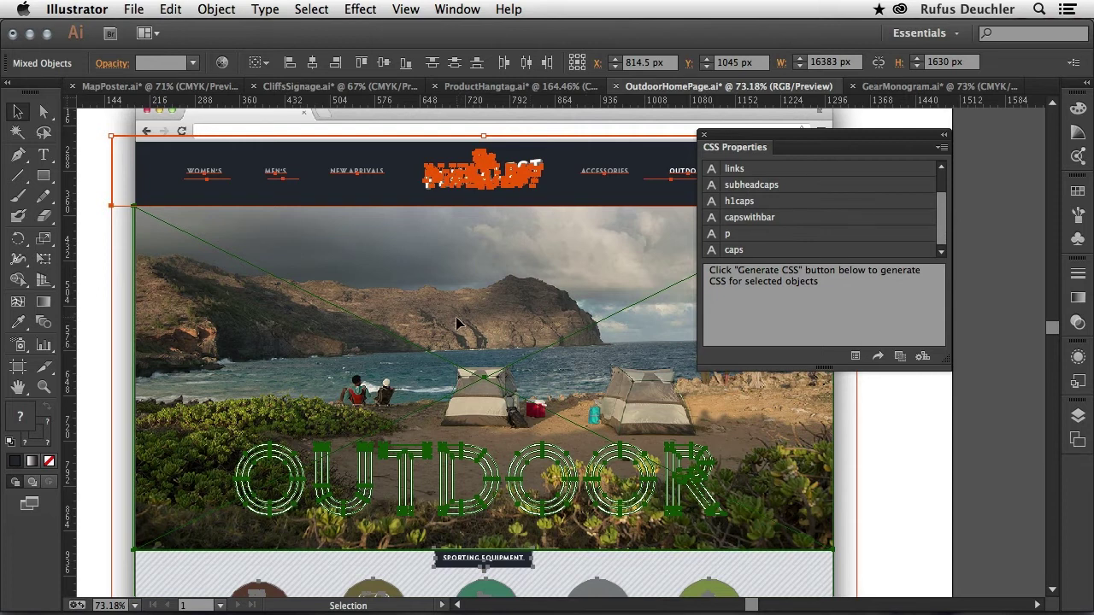
Scroll through the unstyled main.html page in Chrome, then switch to Edge Code.
key("super+Tab")
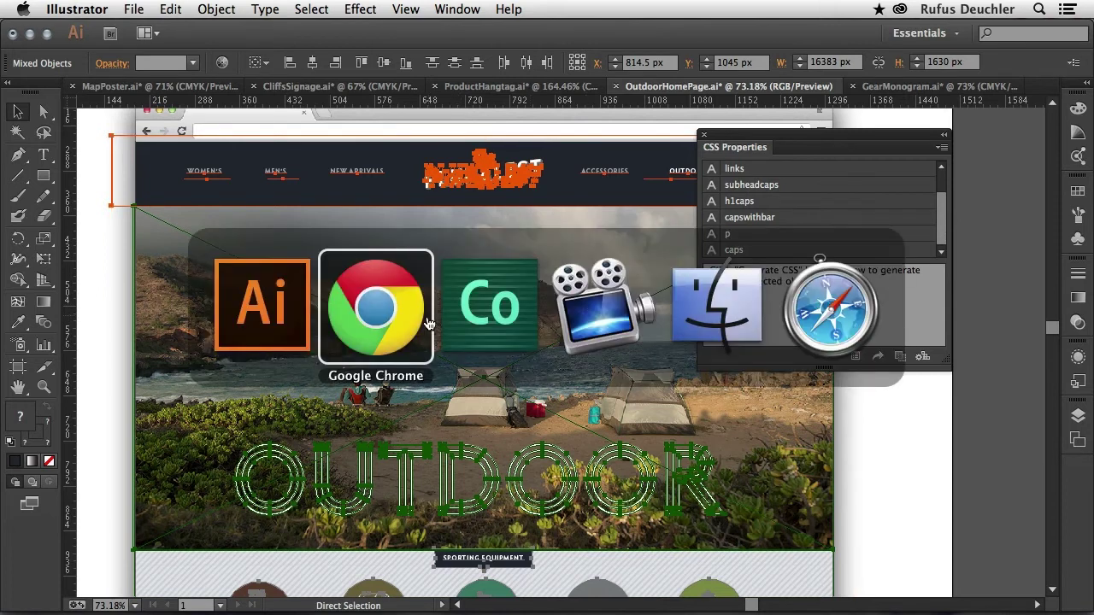
left_click(406, 330)
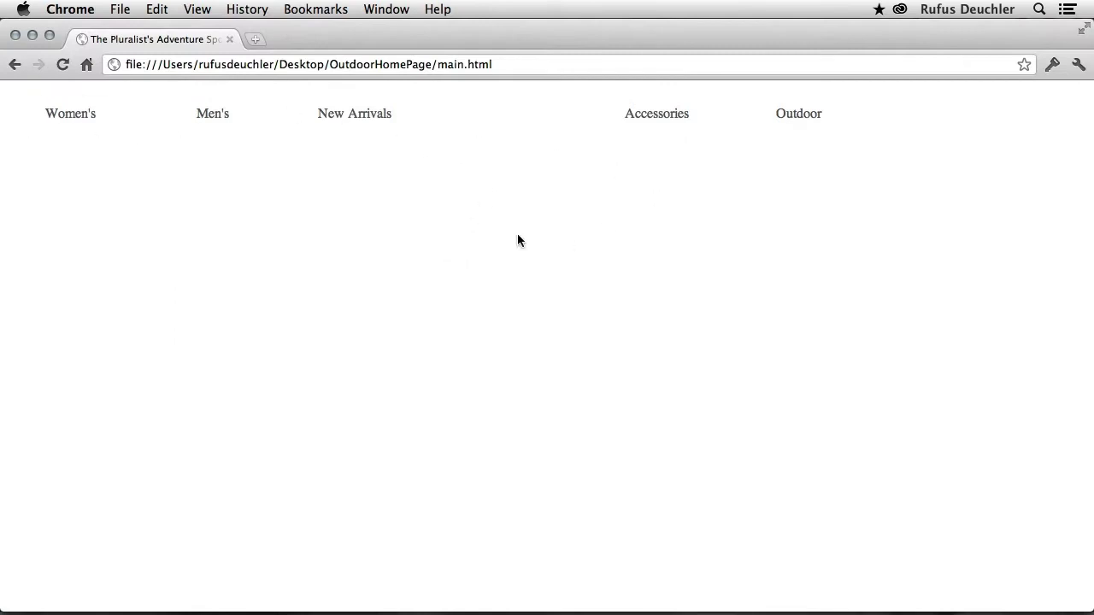
scroll(517, 240, "down", 10)
scroll(517, 240, "down", 5)
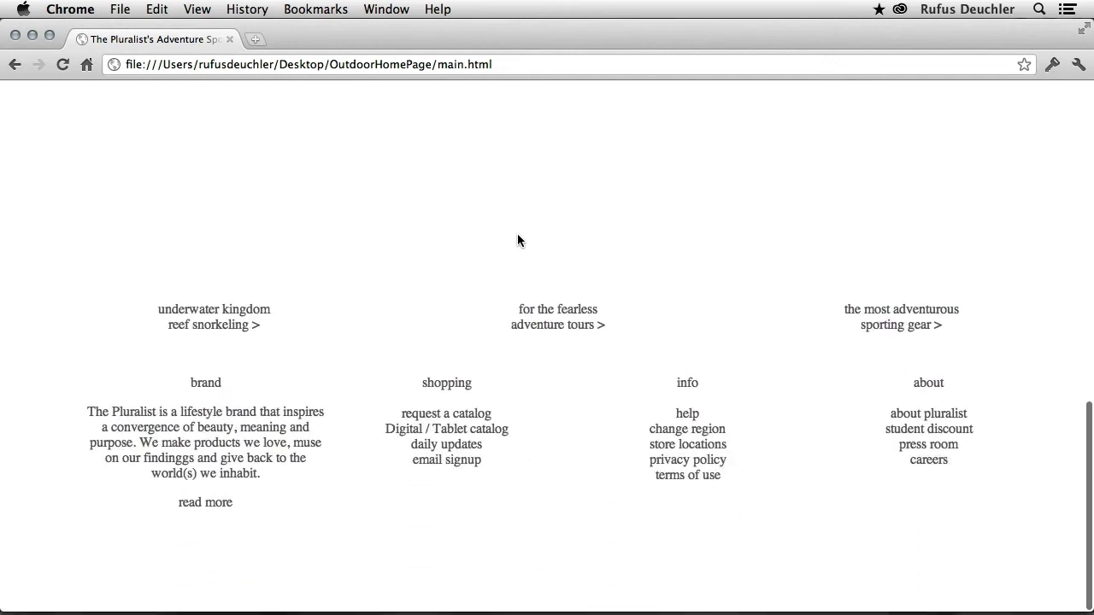
scroll(517, 241, "up", 15)
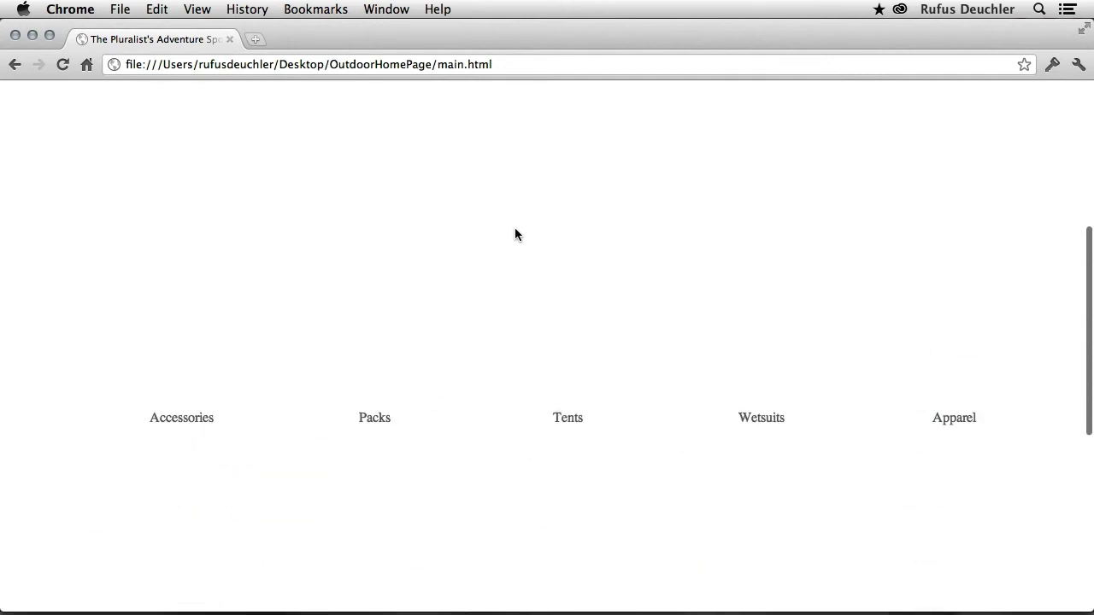
key("super+Tab")
key("super+Tab")
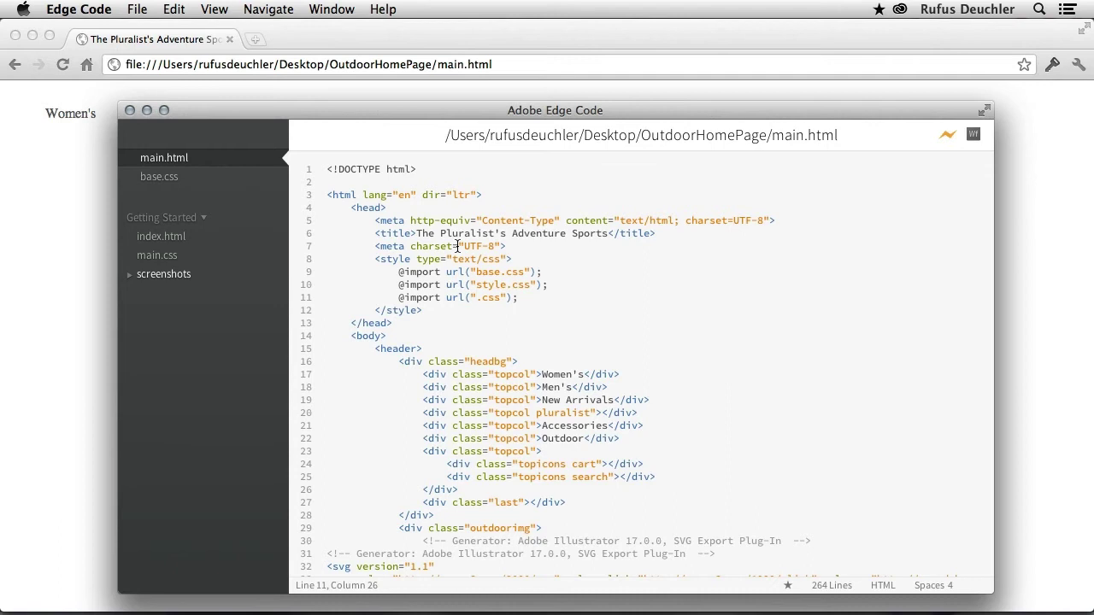
type("my")
left_click_drag(450, 106, 569, 200)
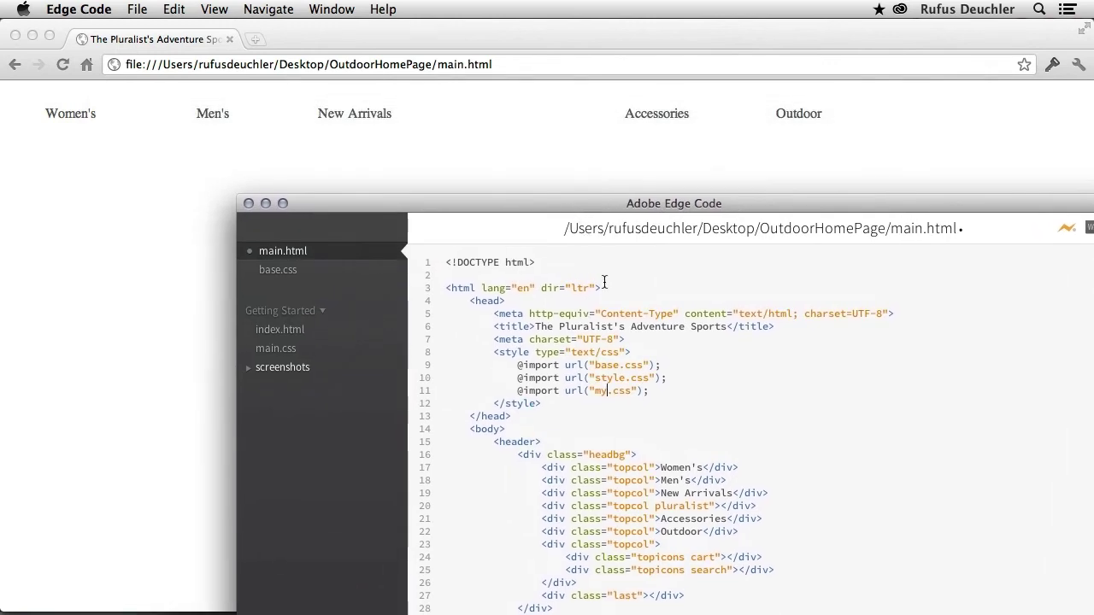
key("super+s")
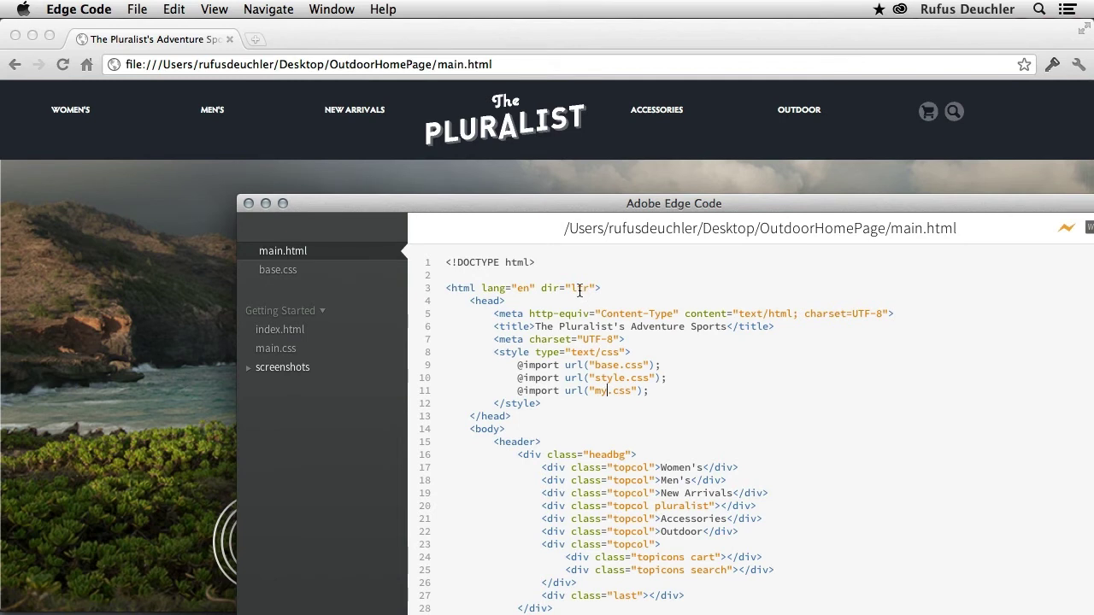
left_click(361, 43)
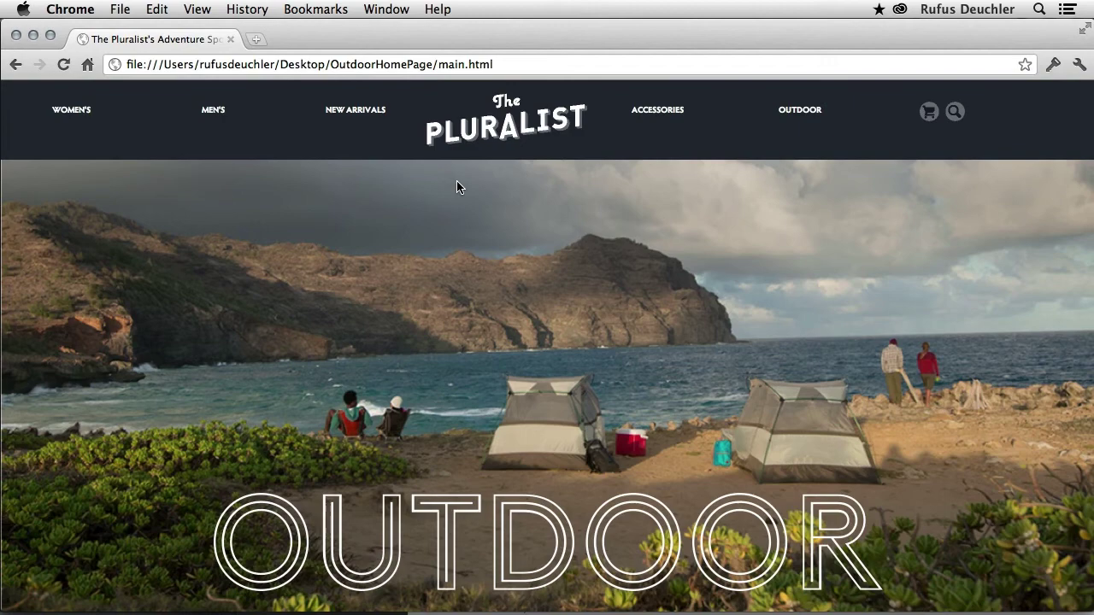
Scroll down and back up the styled Outdoor home page, then return to Illustrator.
scroll(457, 187, "down", 10)
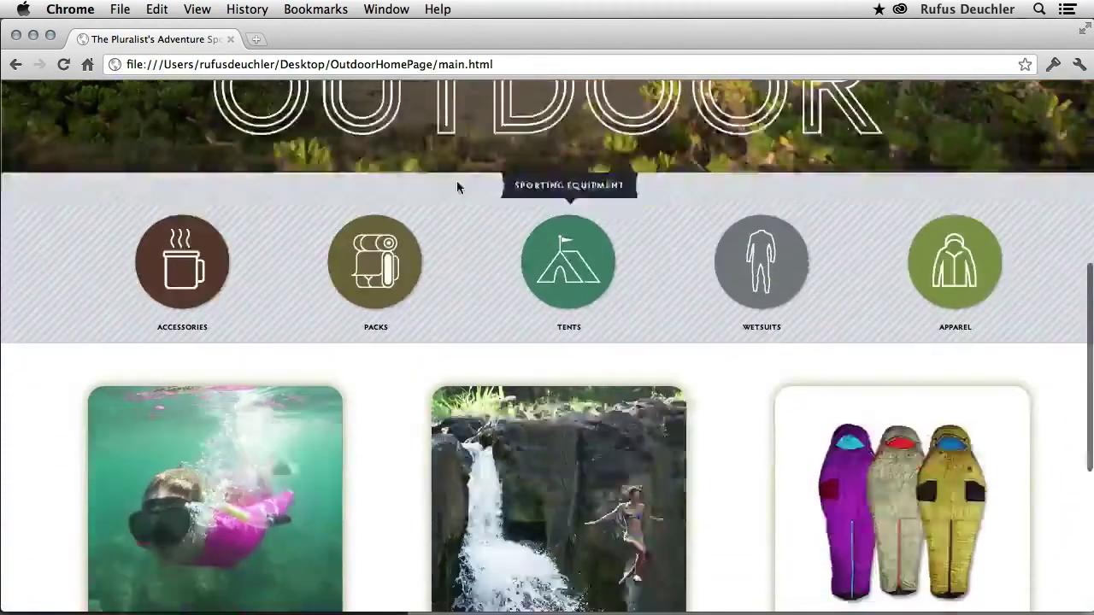
scroll(456, 188, "down", 8)
scroll(456, 187, "up", 8)
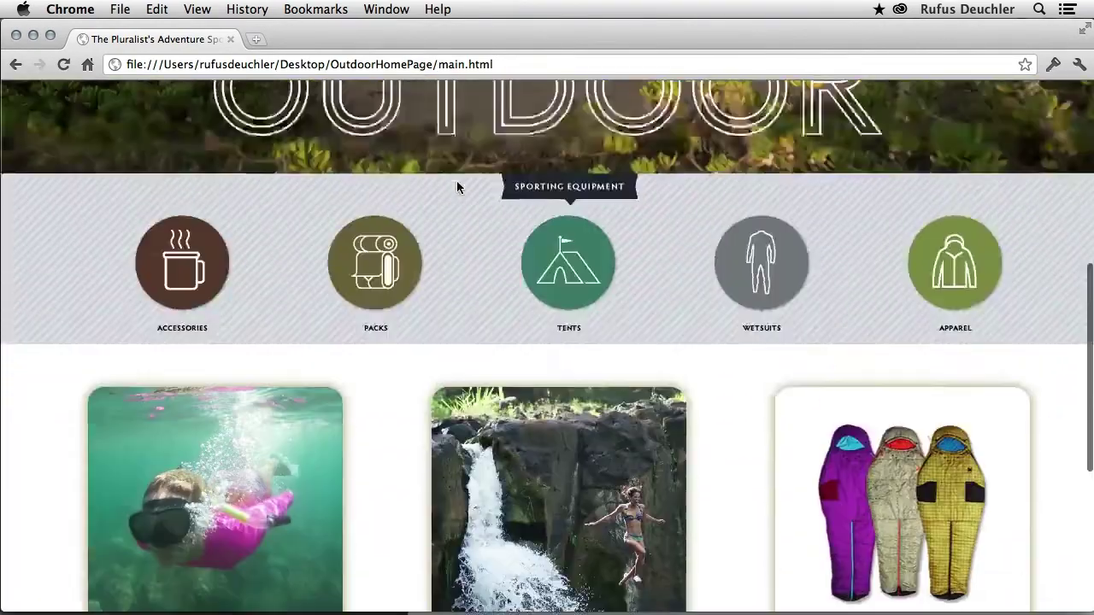
scroll(456, 187, "up", 7)
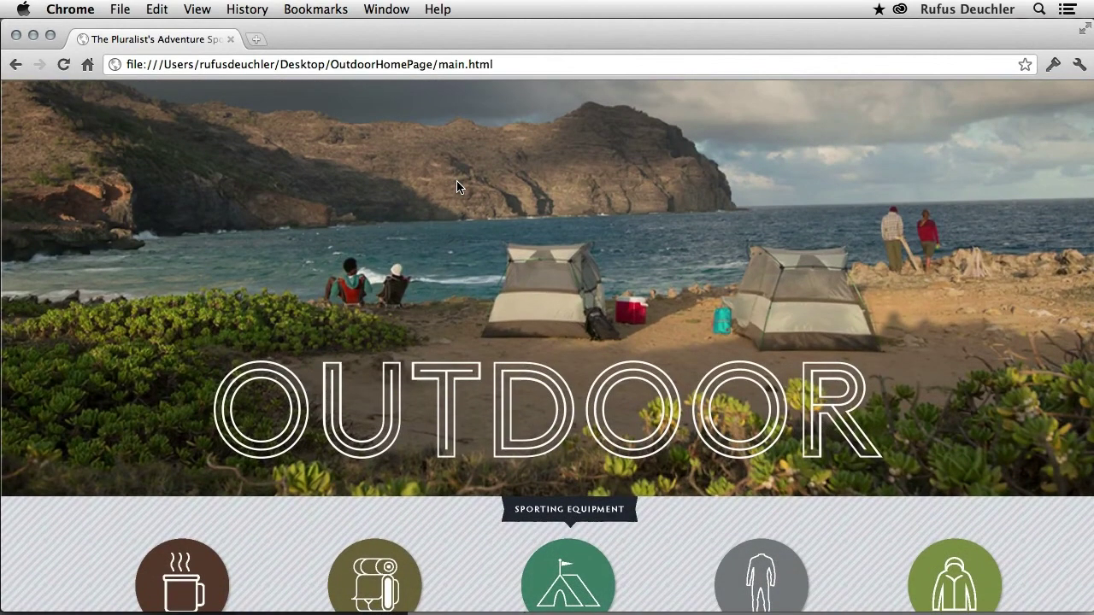
key("super+Tab")
left_click(501, 298)
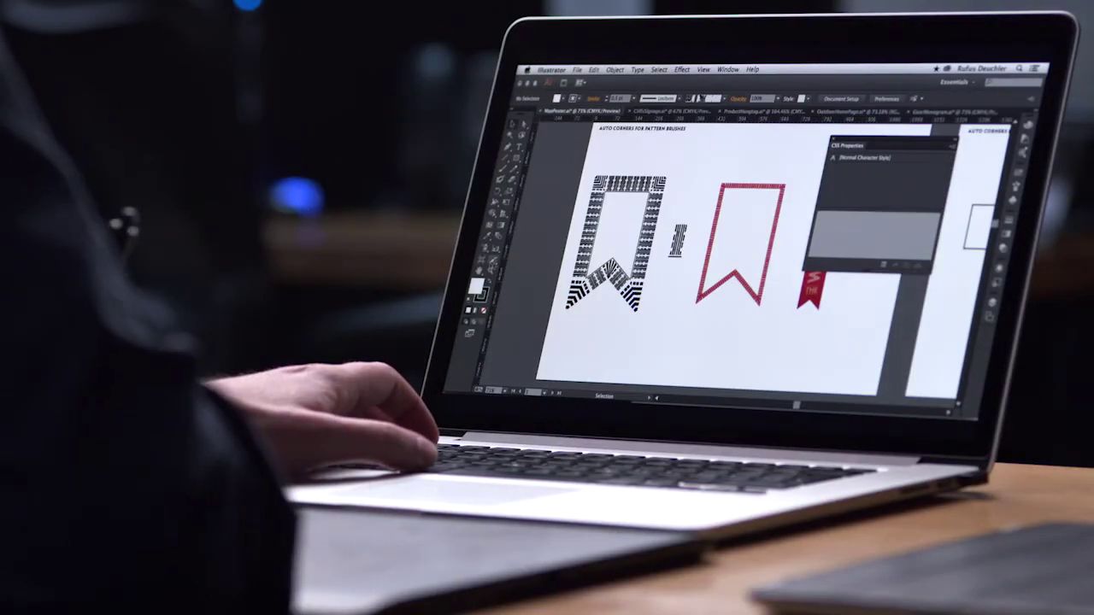
Fit all MapPoster artboards in the window, then zoom into the Area to Point Type artboard.
left_click(702, 69)
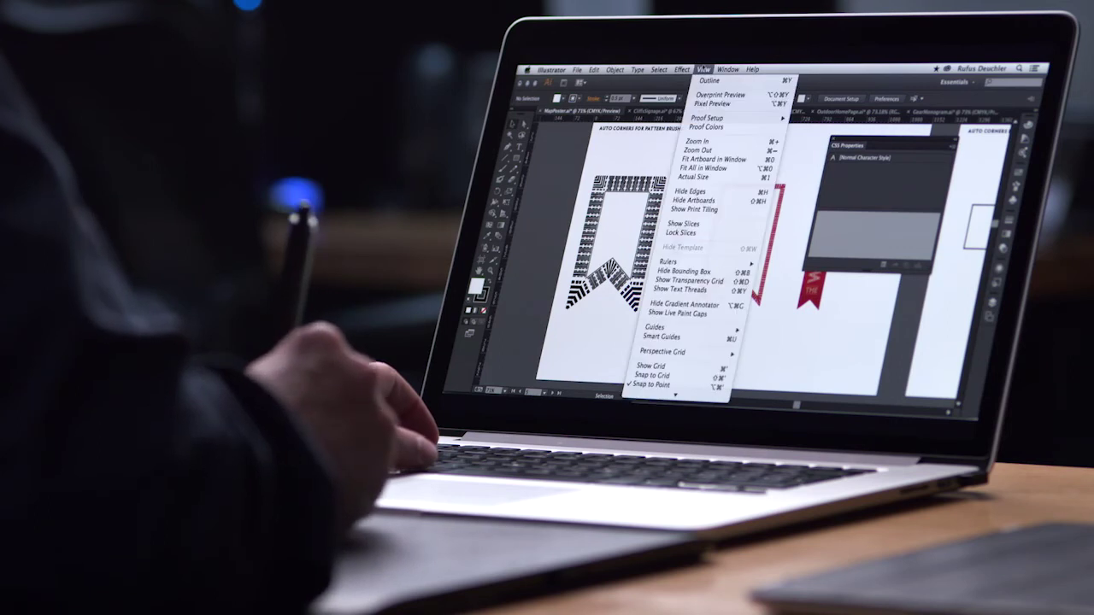
left_click(700, 170)
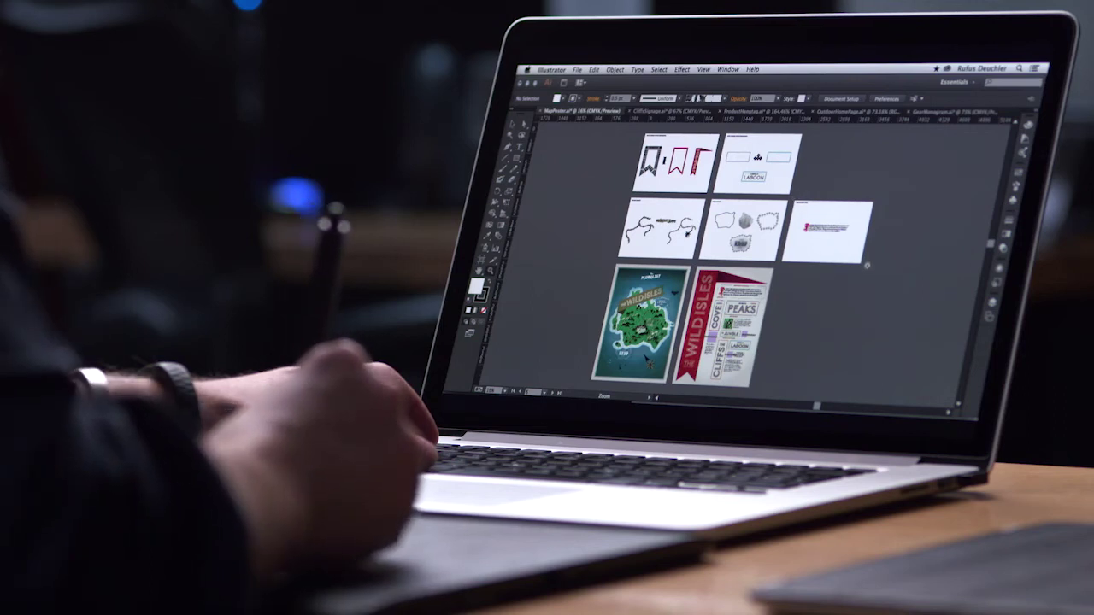
left_click_drag(798, 193, 875, 248)
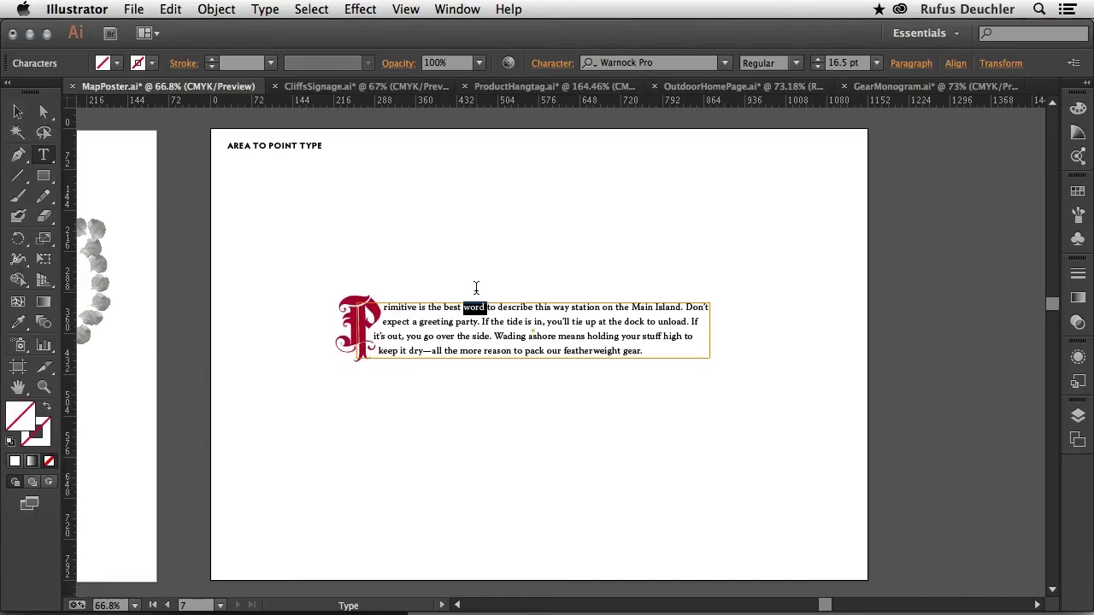
left_click(617, 63)
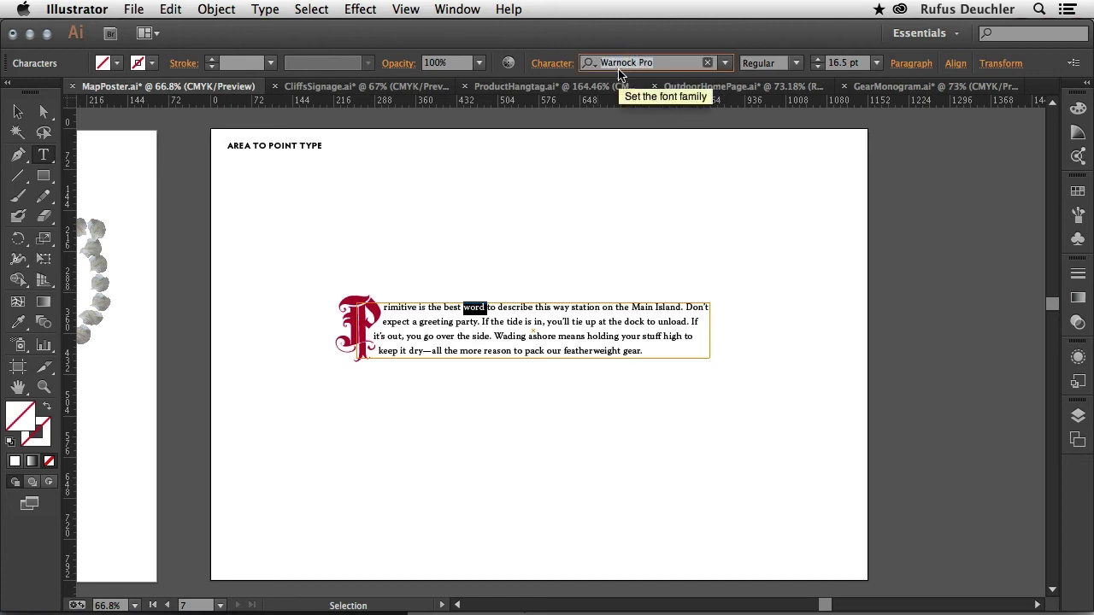
left_click(588, 65)
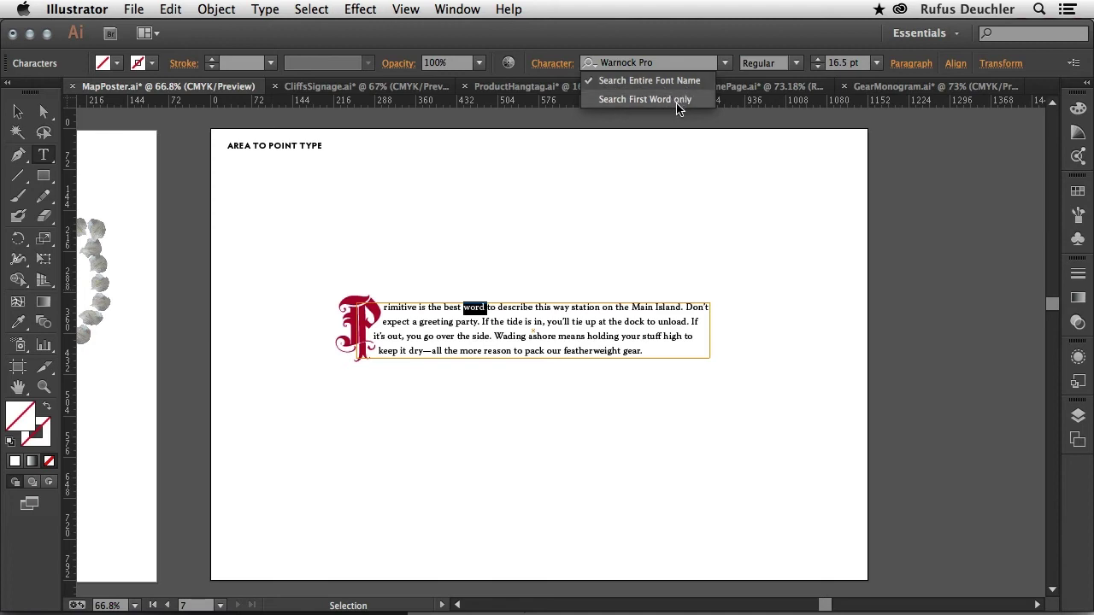
left_click(659, 64)
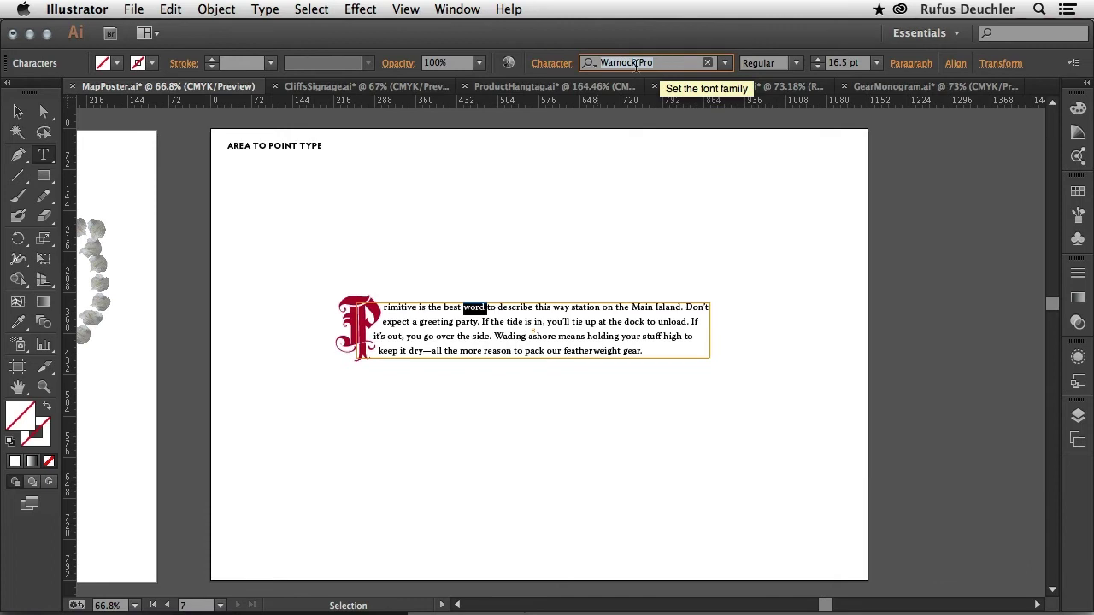
type("black")
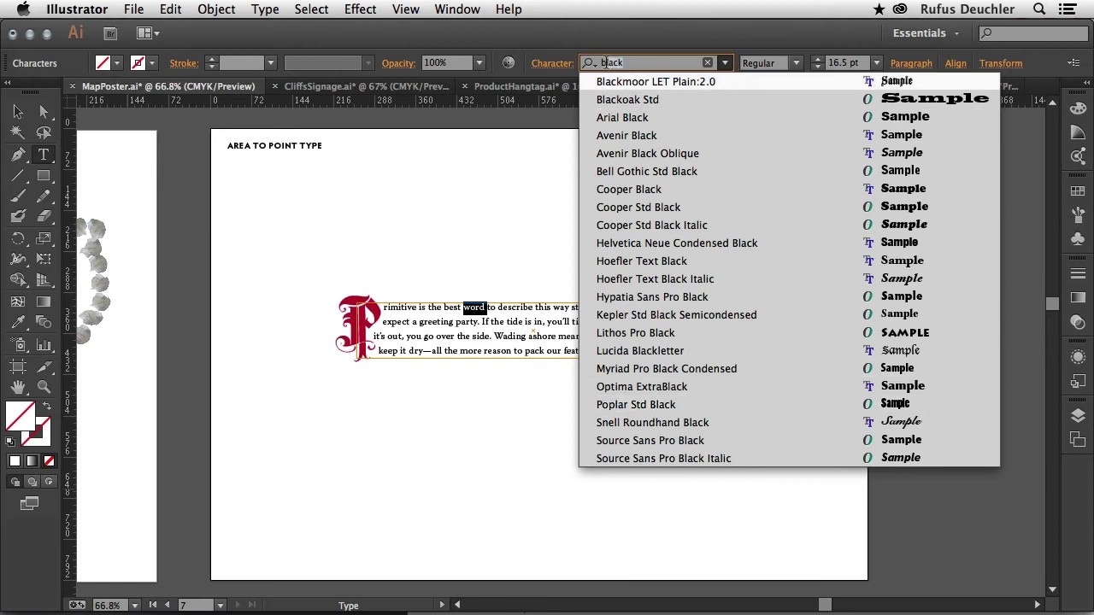
type("garamon")
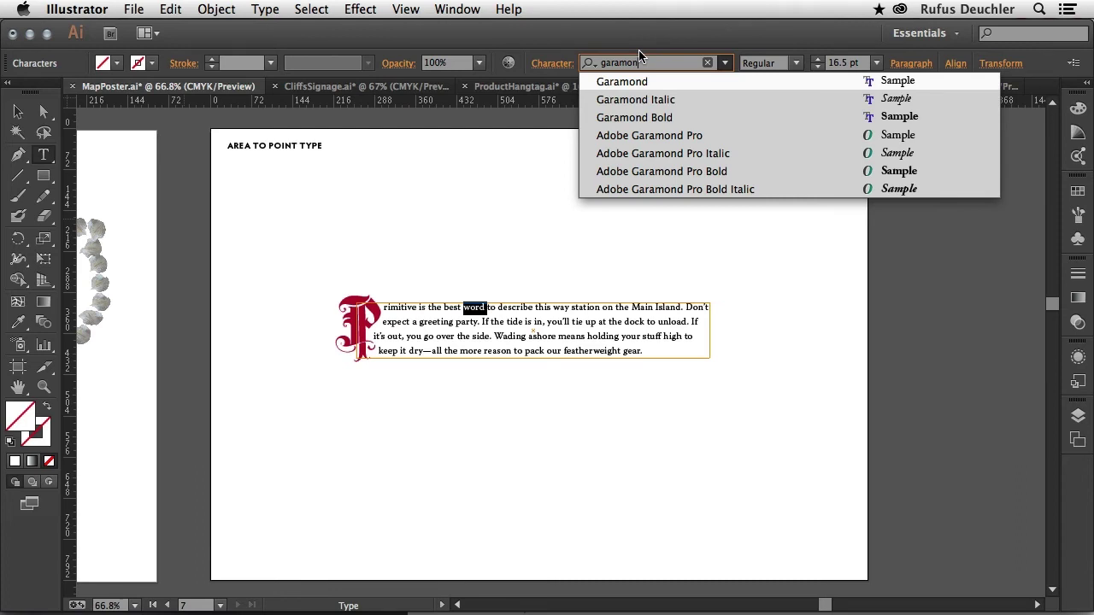
Add a 'Lorem ipsum' point-type line above the paragraph and select it.
left_click(18, 112)
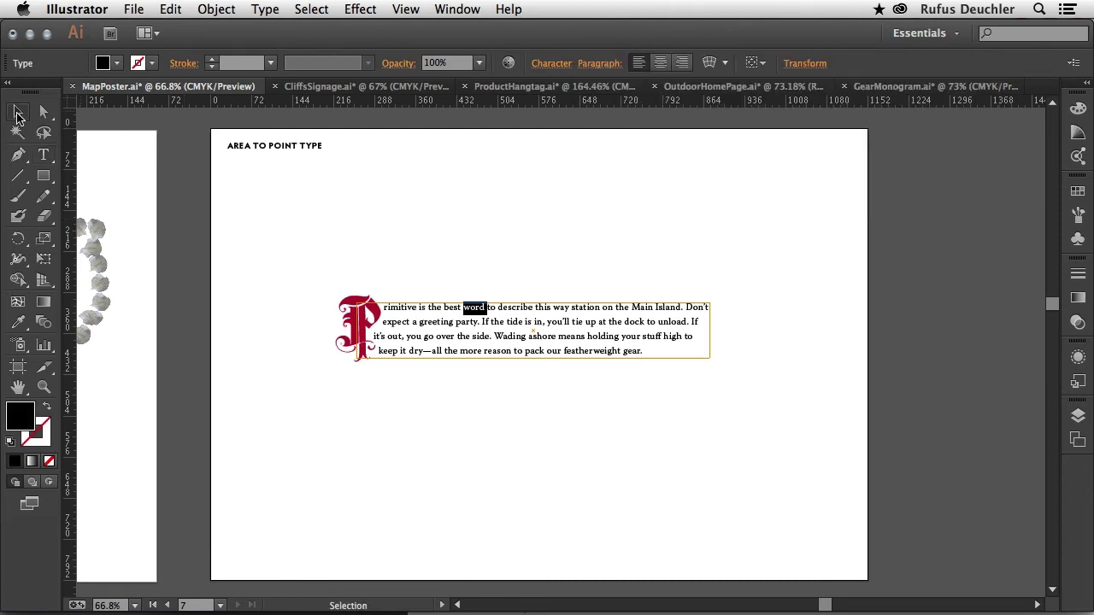
left_click(44, 155)
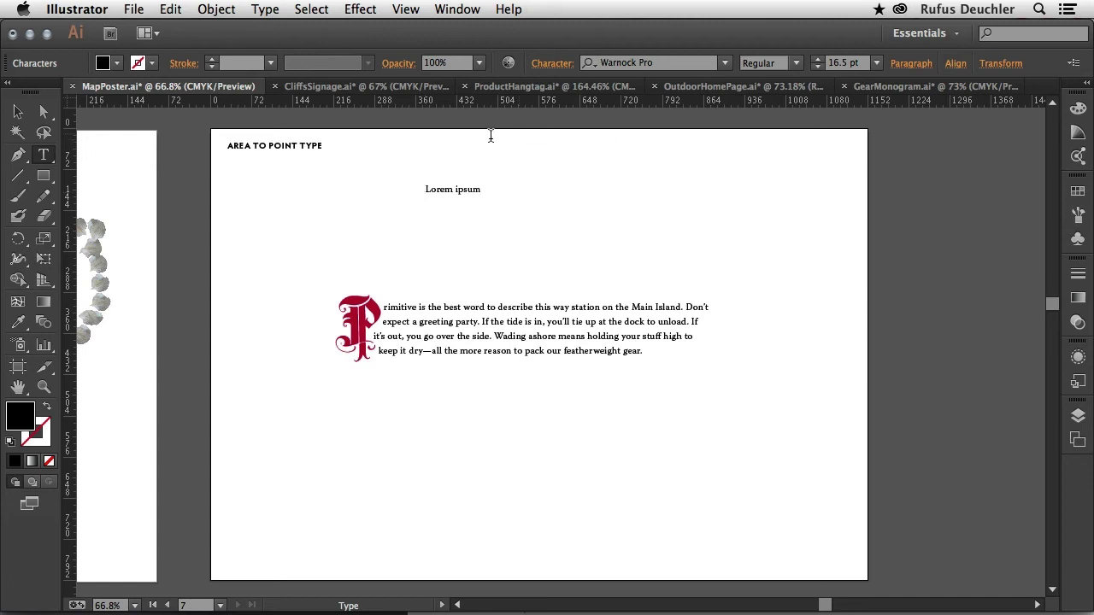
left_click(18, 112)
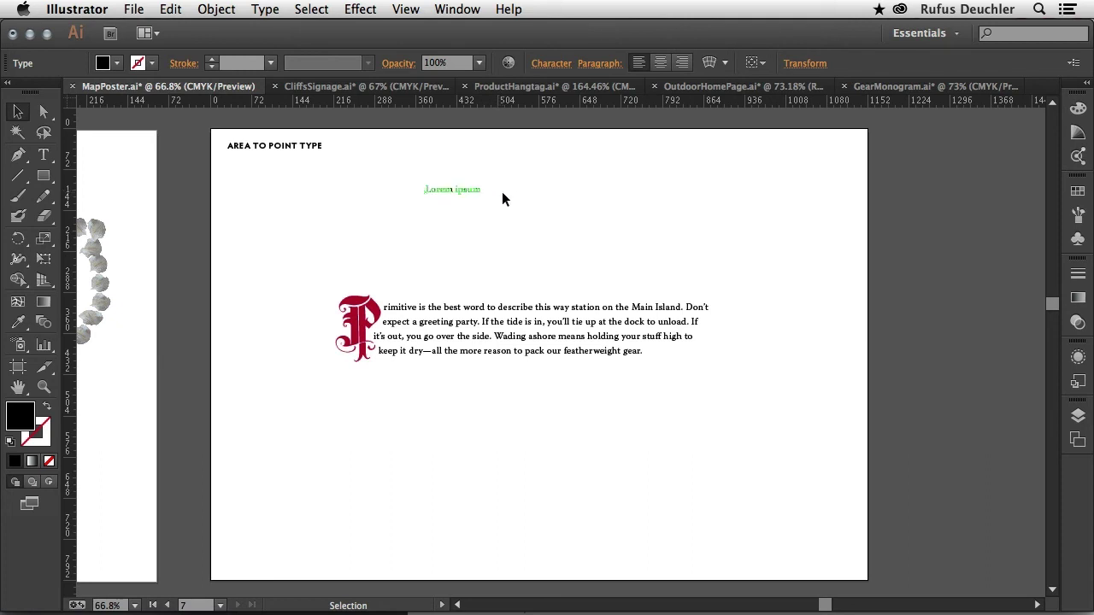
Convert 'Lorem ipsum' to area type and drag its frame out wider.
double_click(496, 196)
left_click_drag(485, 200, 595, 255)
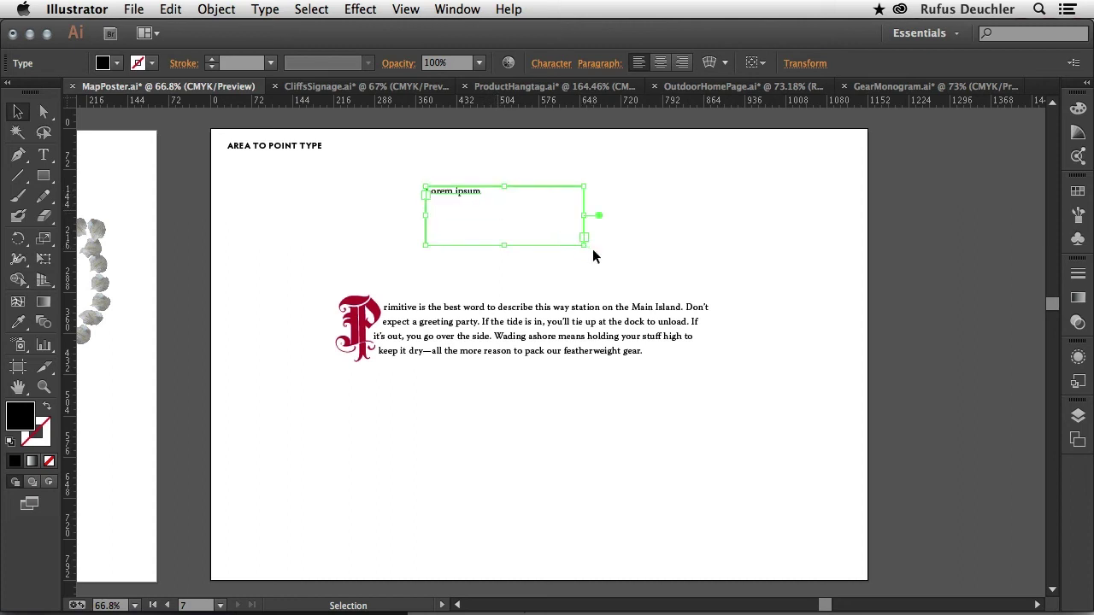
key("super+z")
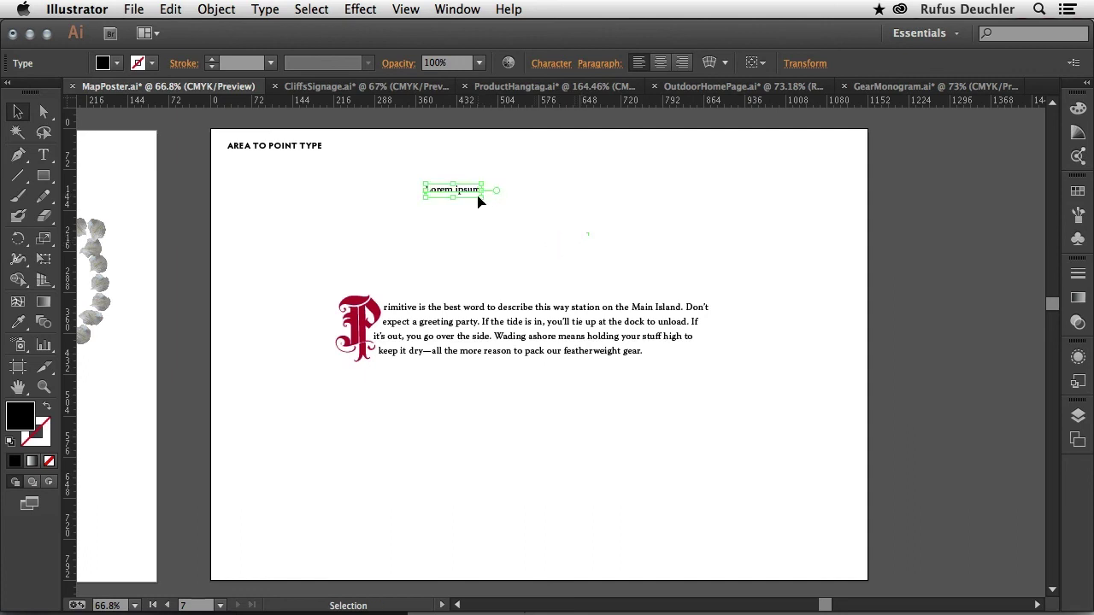
mouse_move(481, 198)
left_mouse_down()
mouse_move(510, 222)
mouse_move(632, 251)
mouse_move(720, 202)
mouse_move(592, 272)
mouse_move(664, 266)
mouse_move(484, 196)
left_mouse_up()
double_click(496, 190)
left_click_drag(482, 197, 633, 255)
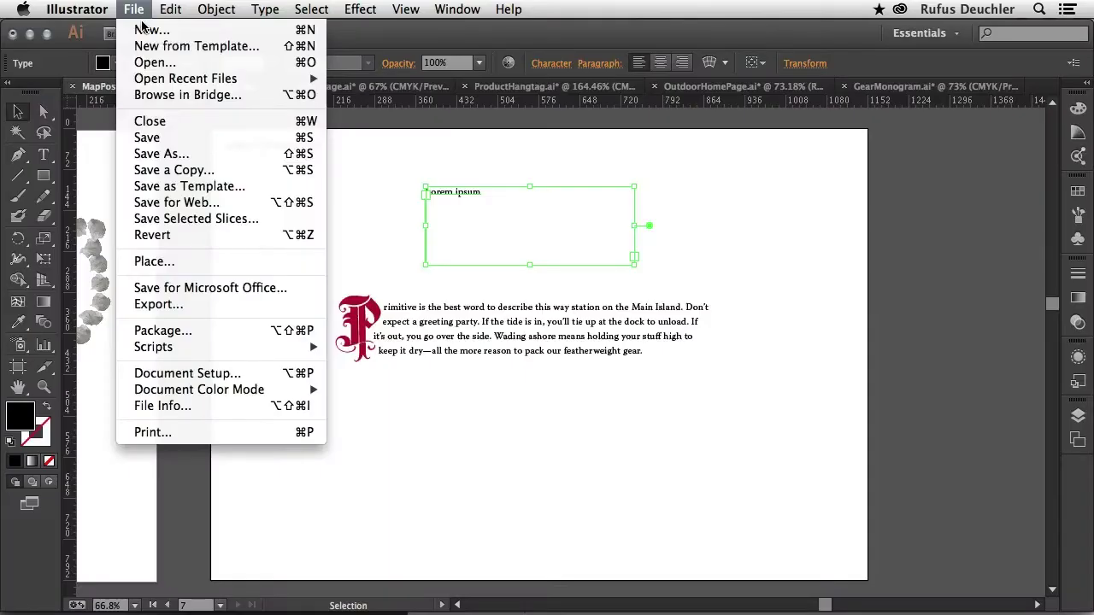
Load the snorkel, waterfall and campsite images from the Links folder as linked files for placing.
left_click(175, 268)
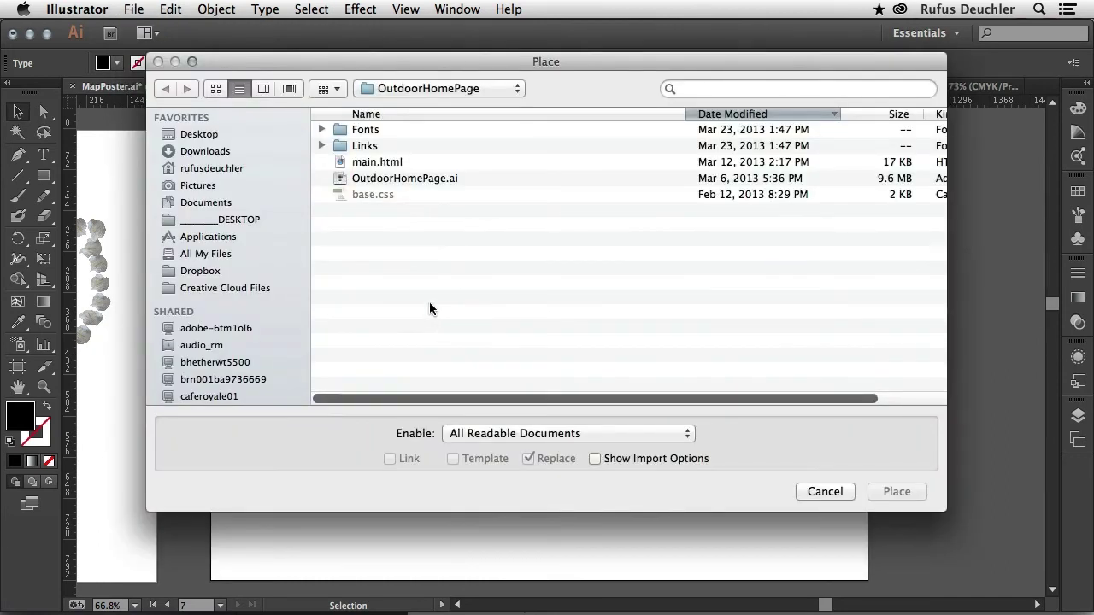
left_click(321, 147)
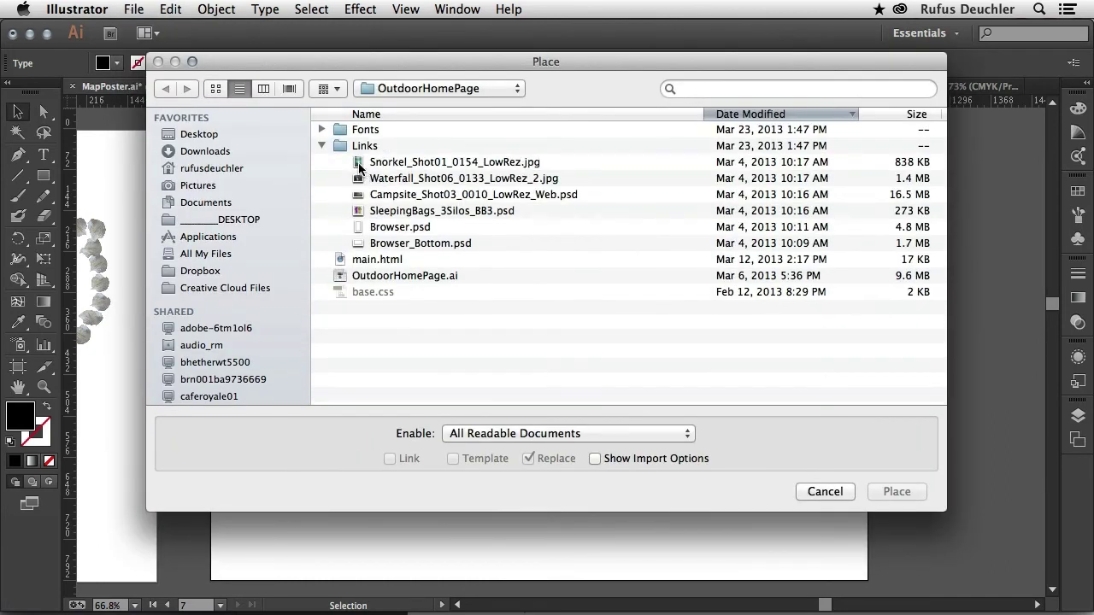
left_click_drag(359, 162, 360, 197)
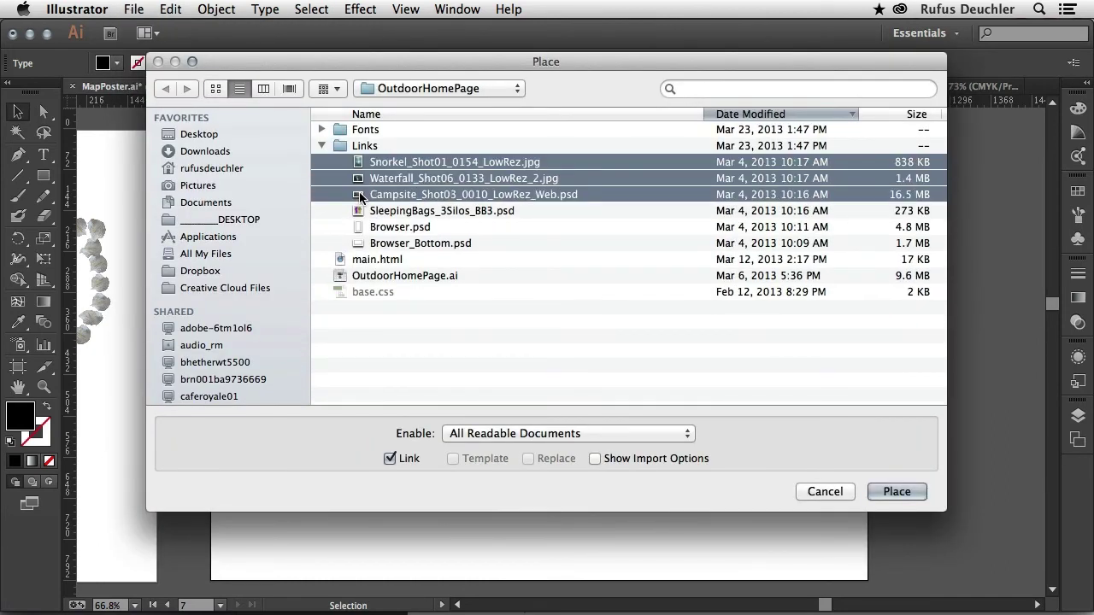
left_click(897, 492)
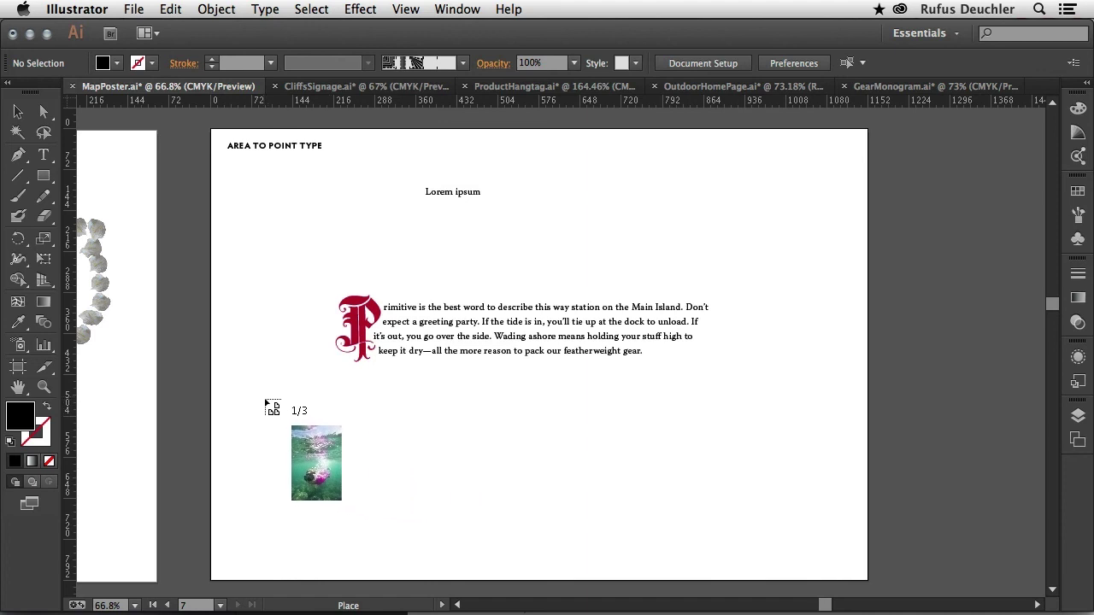
Drag frames to place the Snorkel, Waterfall and Campsite photos beside the text.
left_click_drag(265, 399, 446, 510)
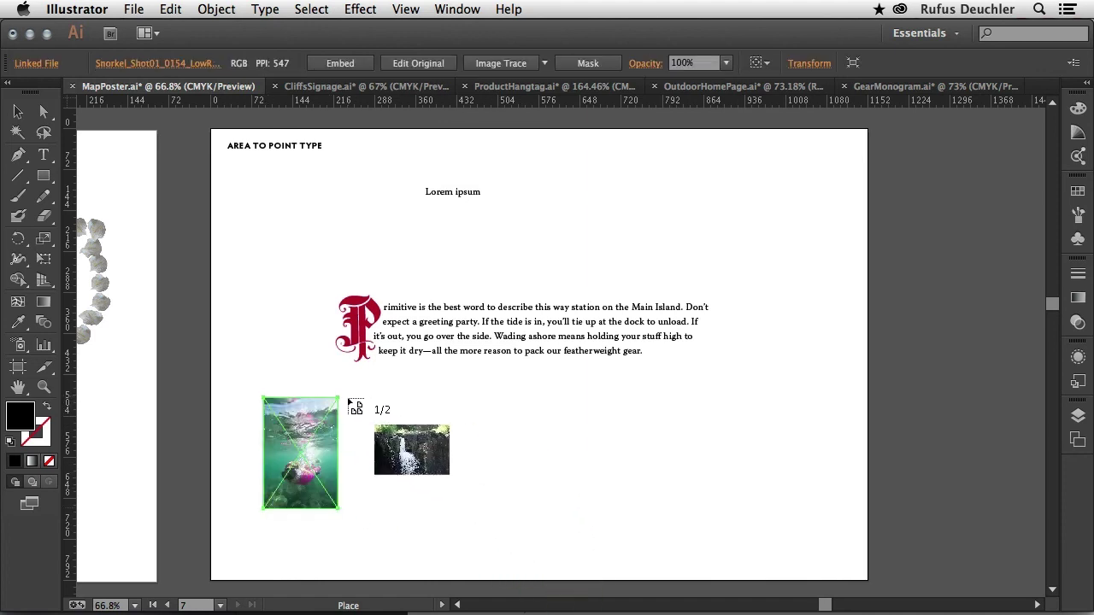
left_click_drag(348, 400, 560, 512)
left_click_drag(636, 158, 804, 271)
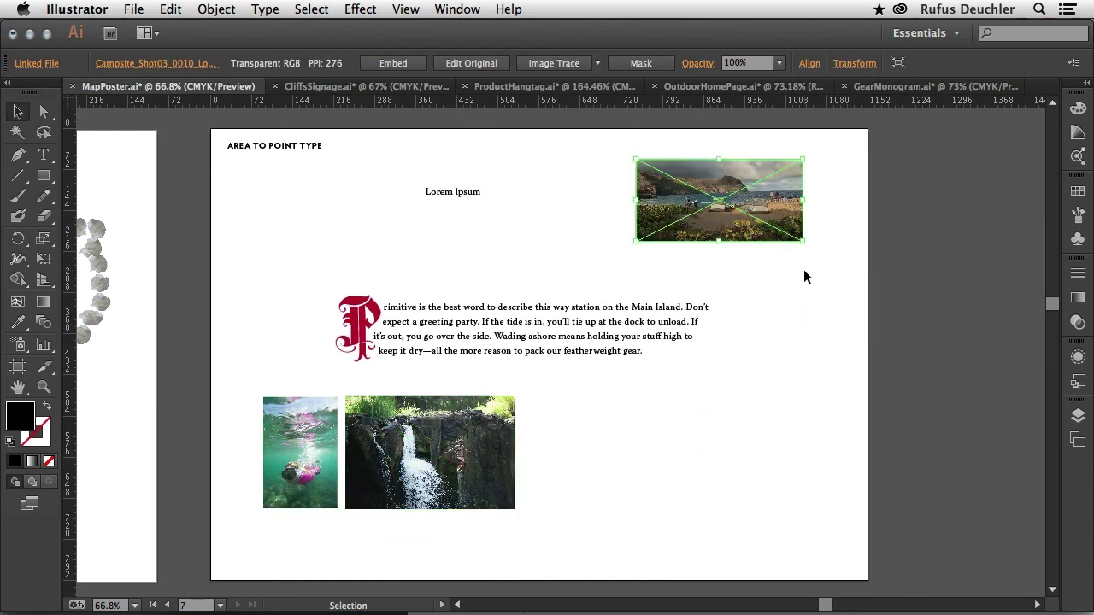